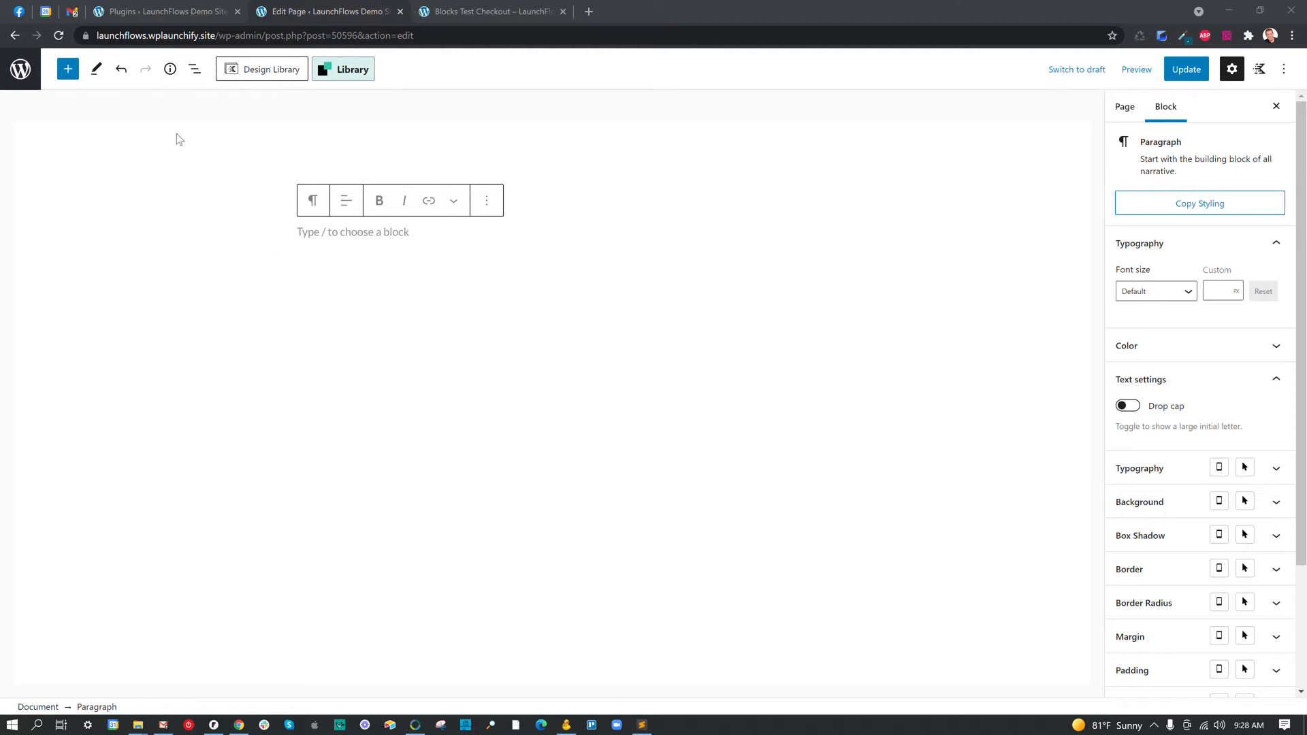
Search the blocks for "launchflows", look through them, and insert a LaunchFlows Order Bump block on the page
click(68, 68)
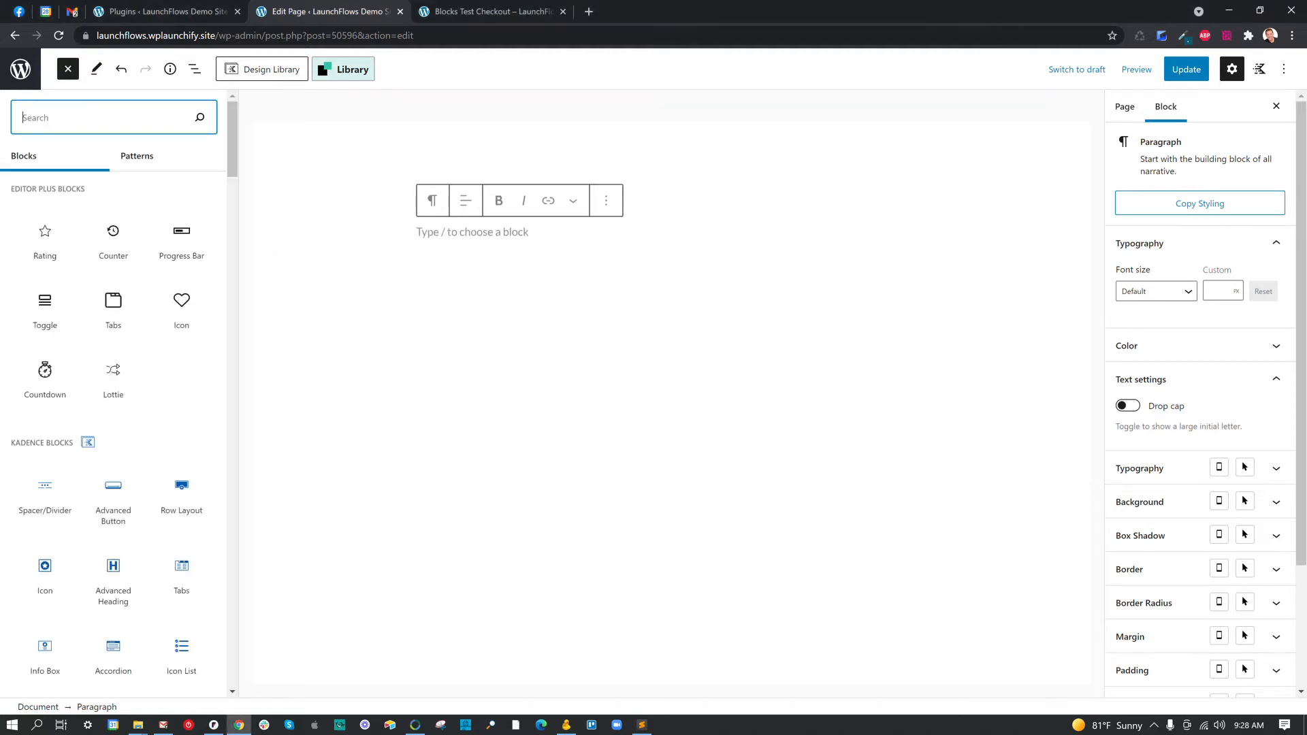
text(launchflows)
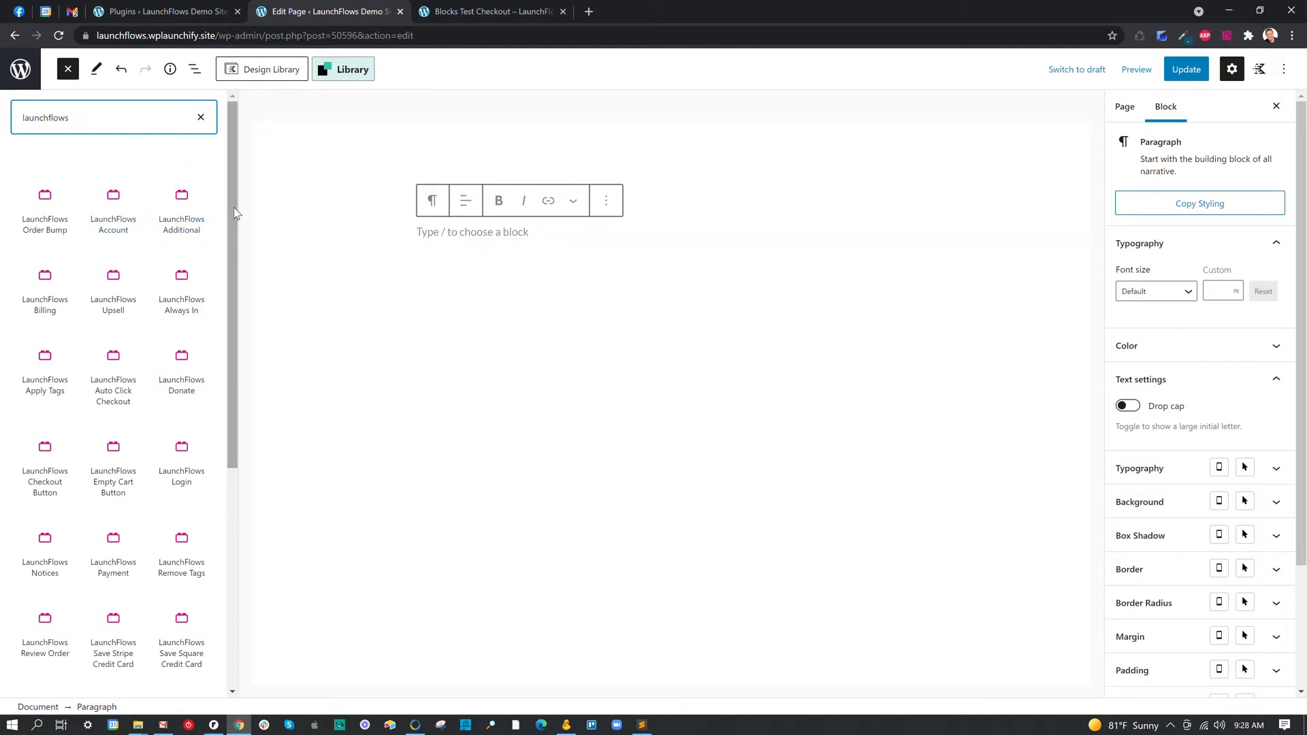
drag(233, 197, 232, 408)
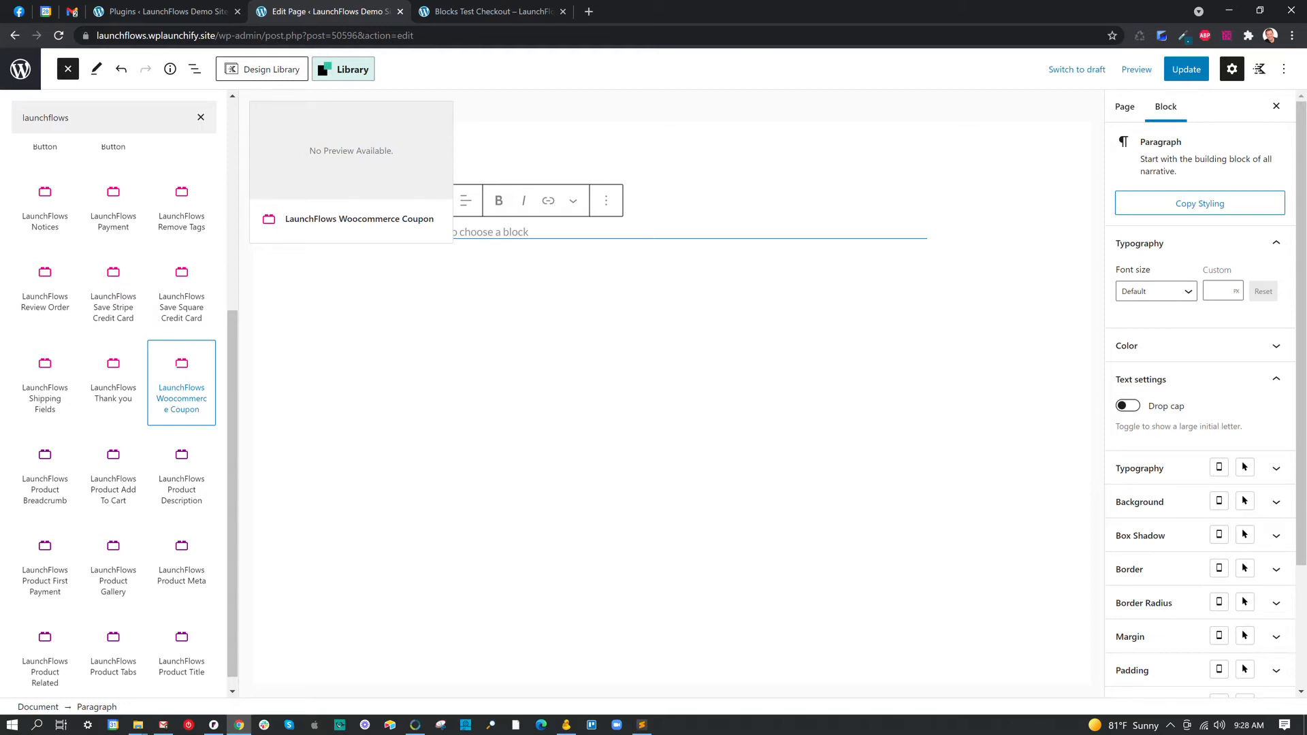
scroll(171, 428, down, 1)
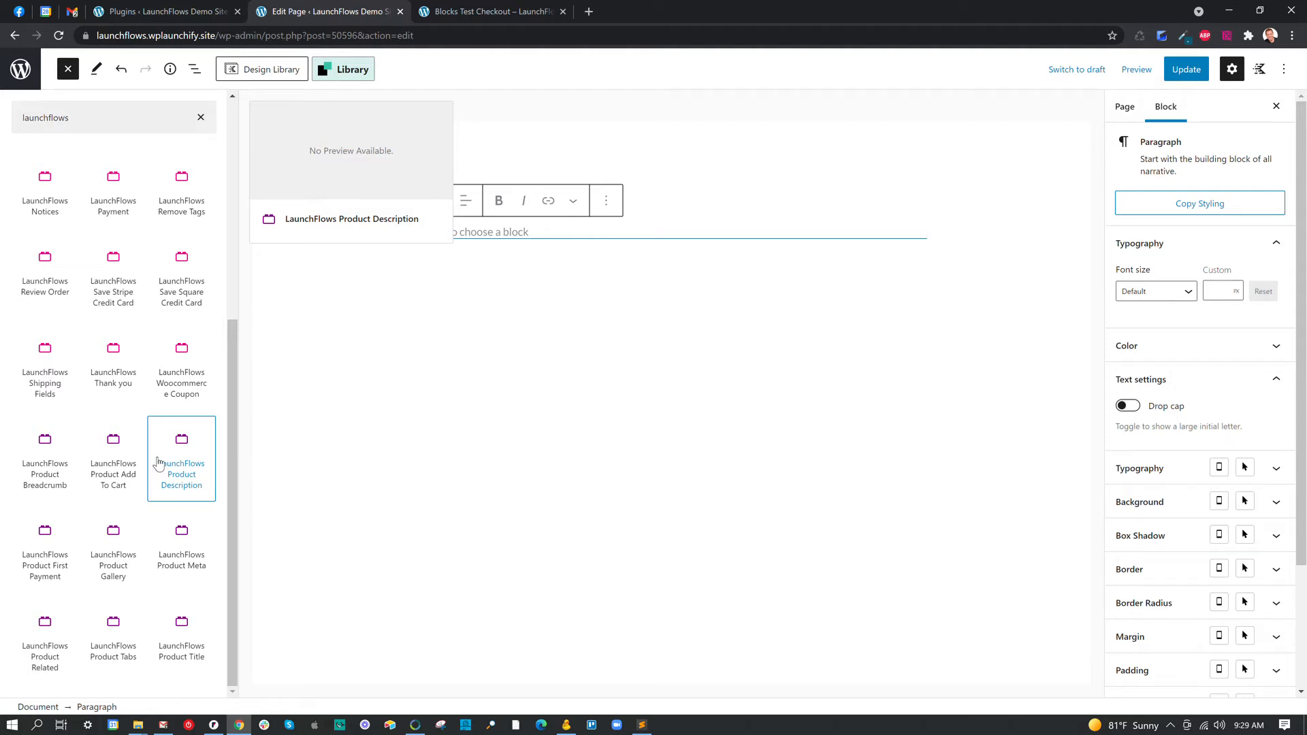
scroll(136, 435, up, 5)
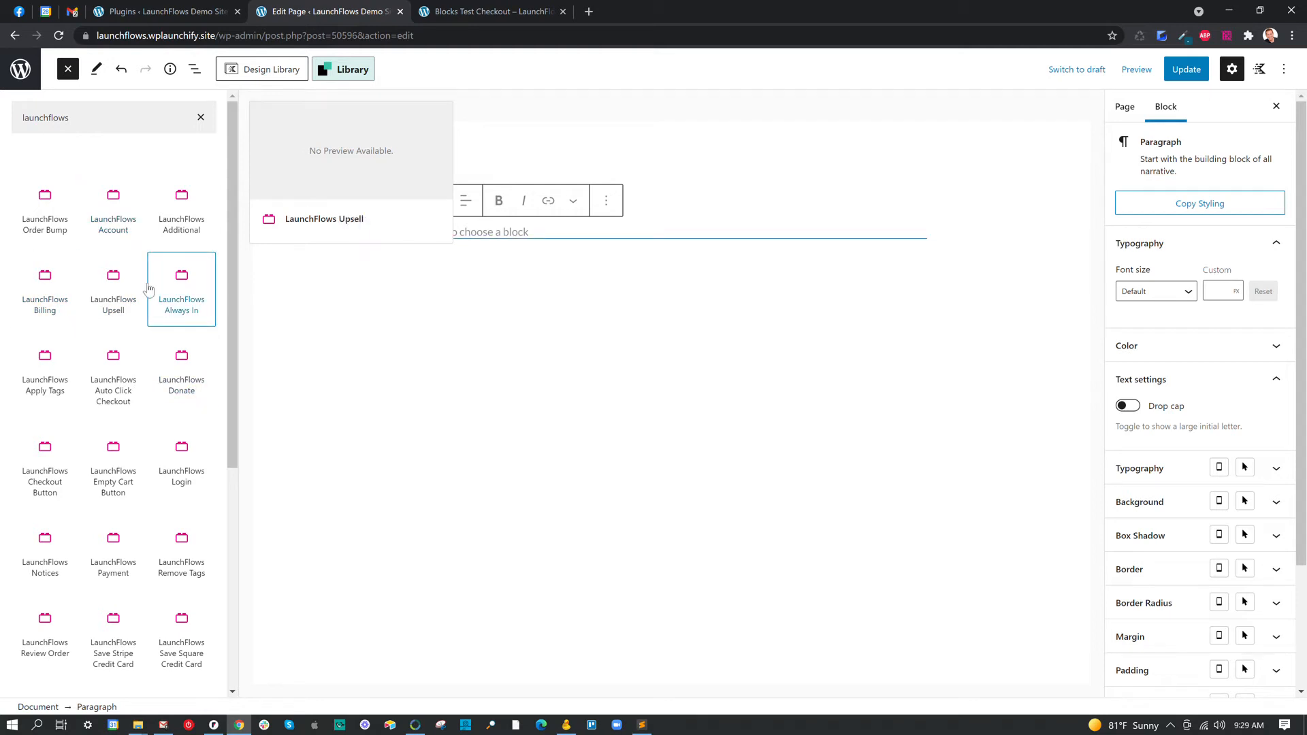
click(45, 208)
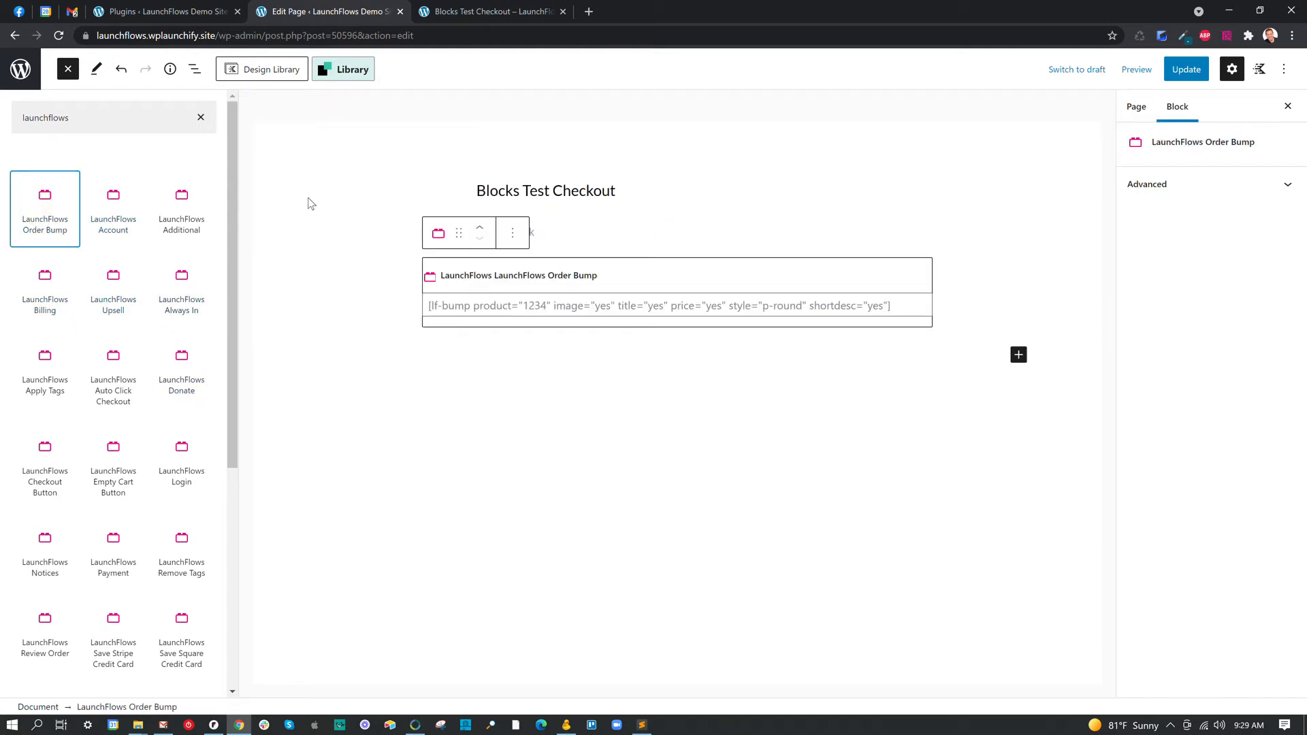
Insert a Columns block below the Order Bump block using the 50 / 50 variation
click(201, 117)
click(126, 116)
text(colo)
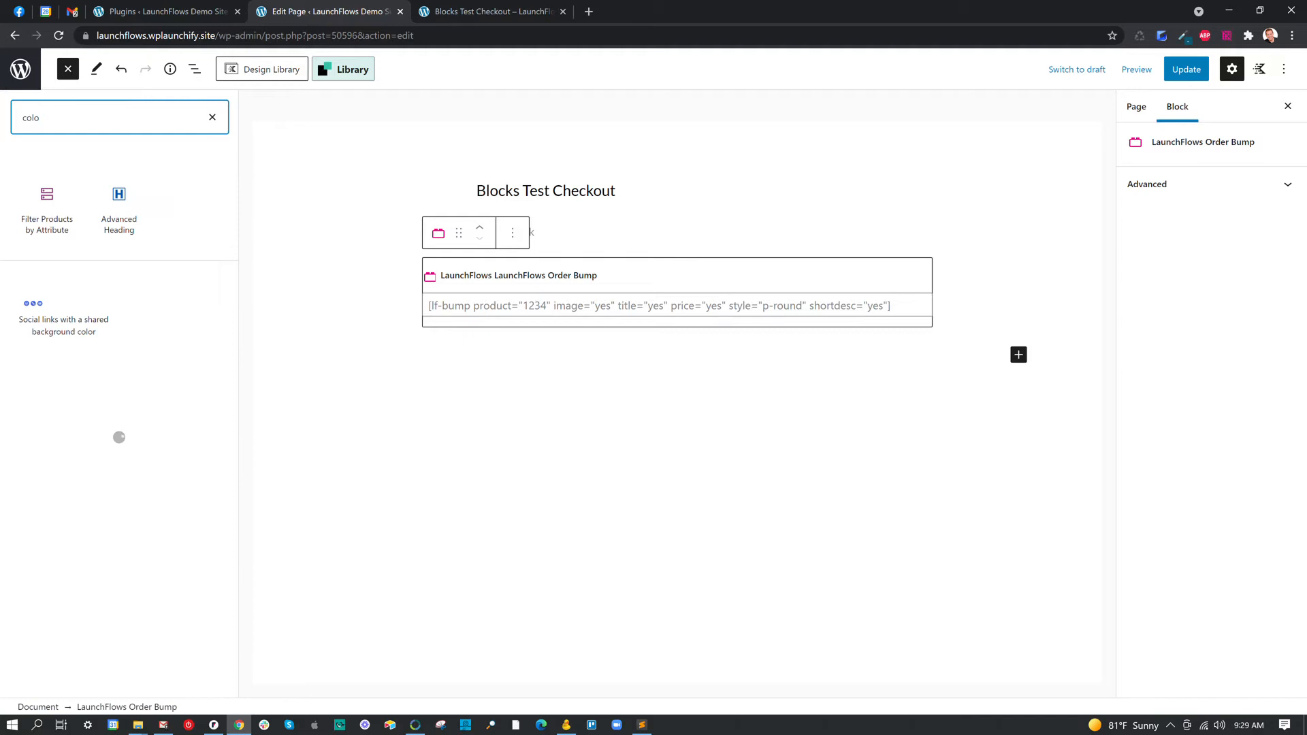
key(BackSpace)
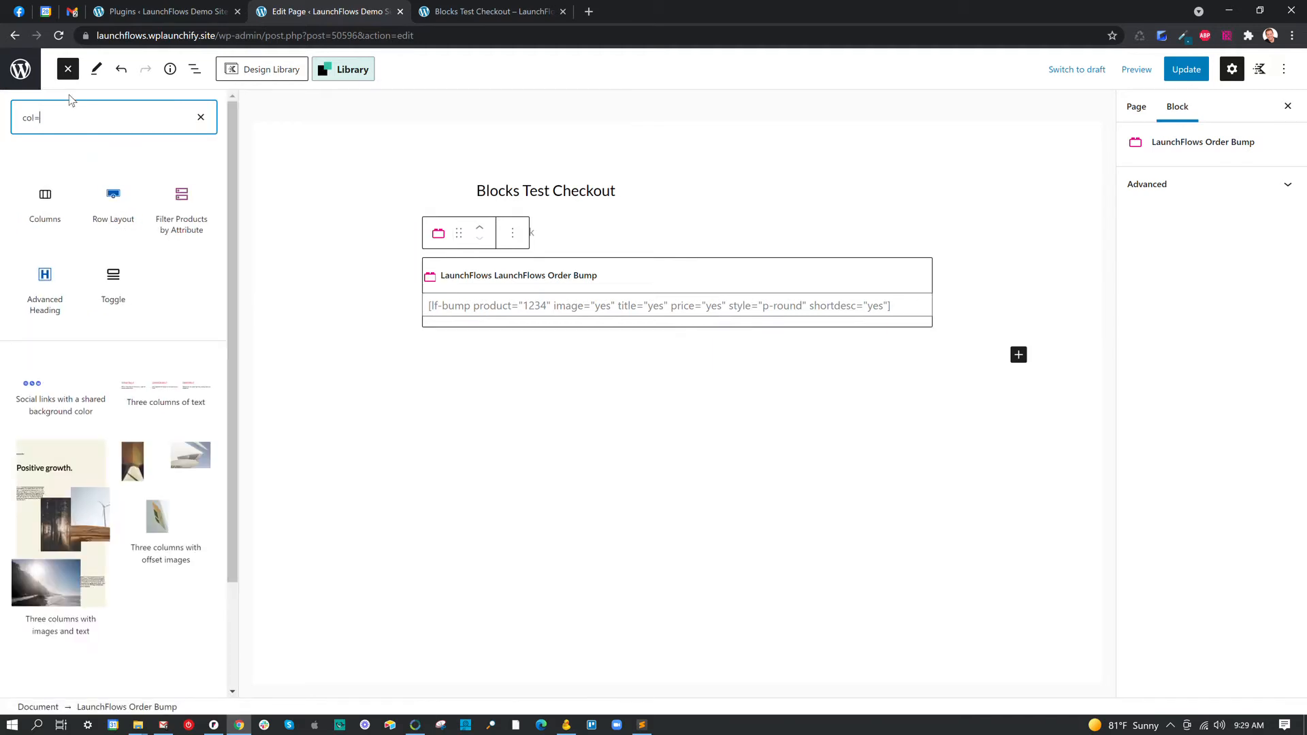
text(um)
click(42, 202)
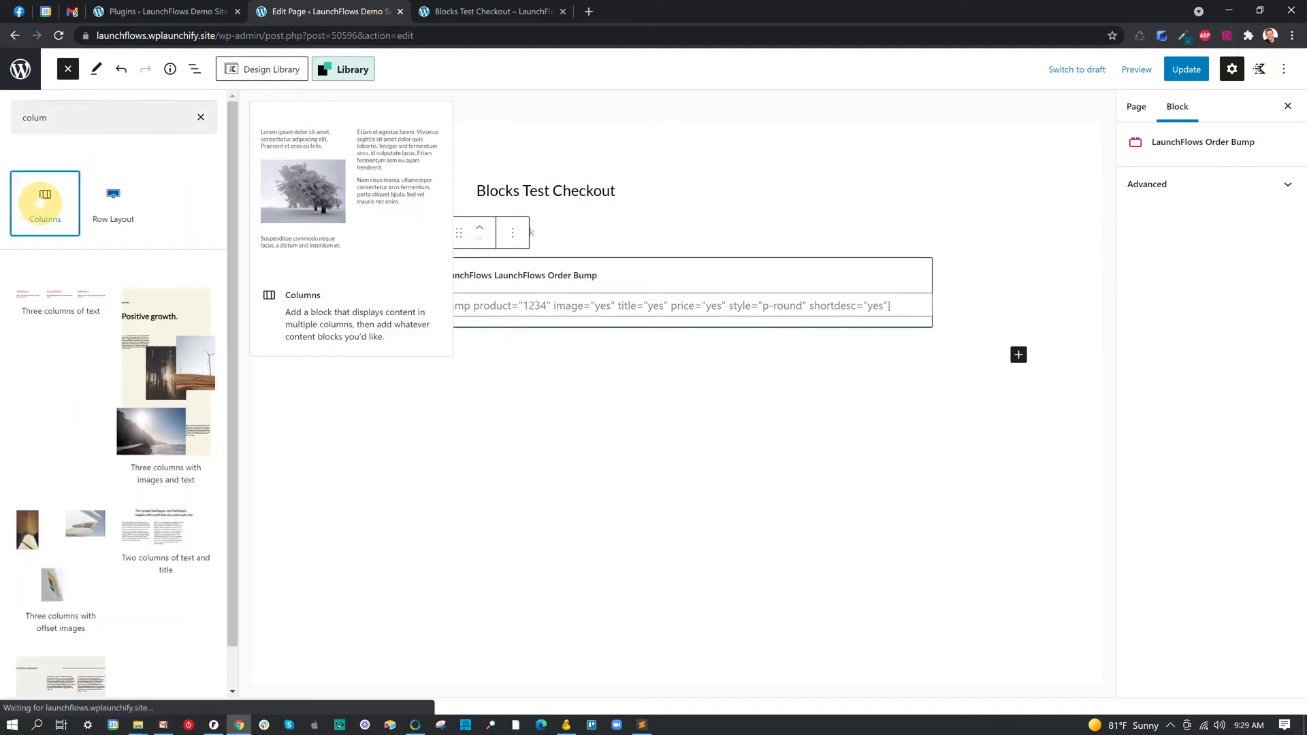
click(503, 446)
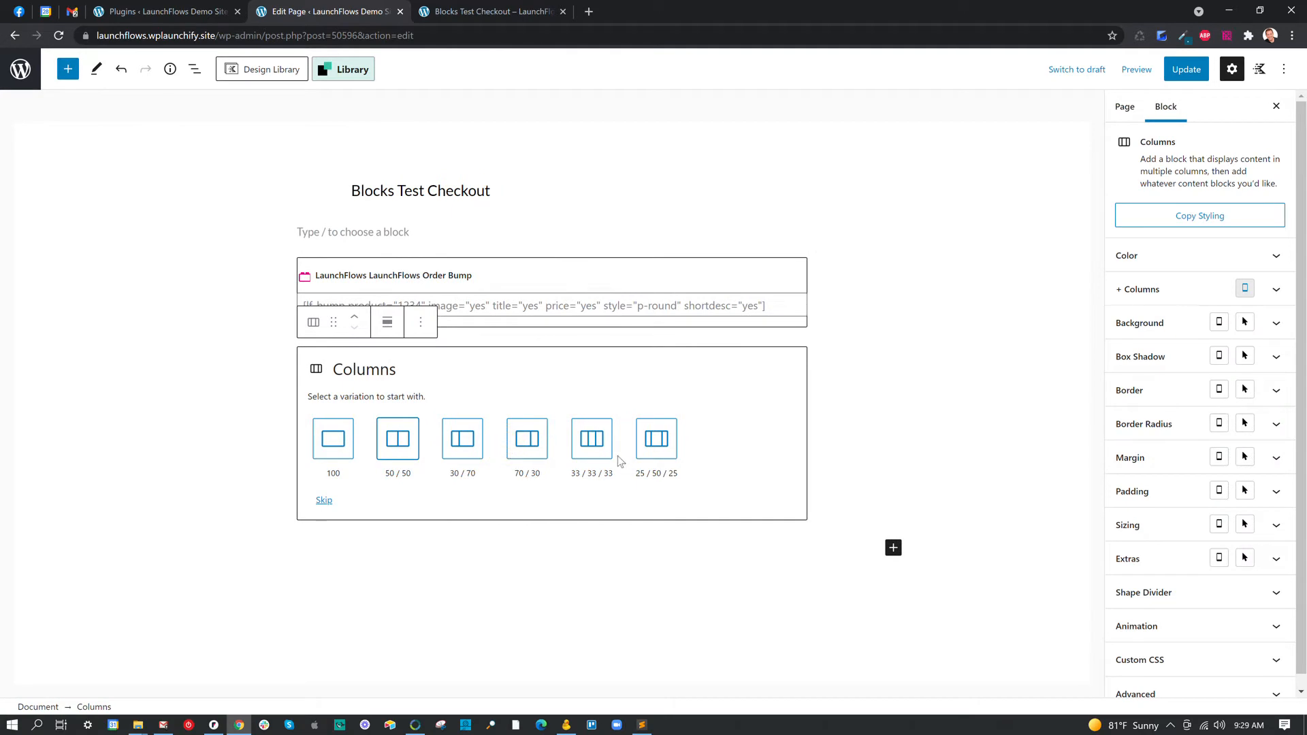
click(398, 439)
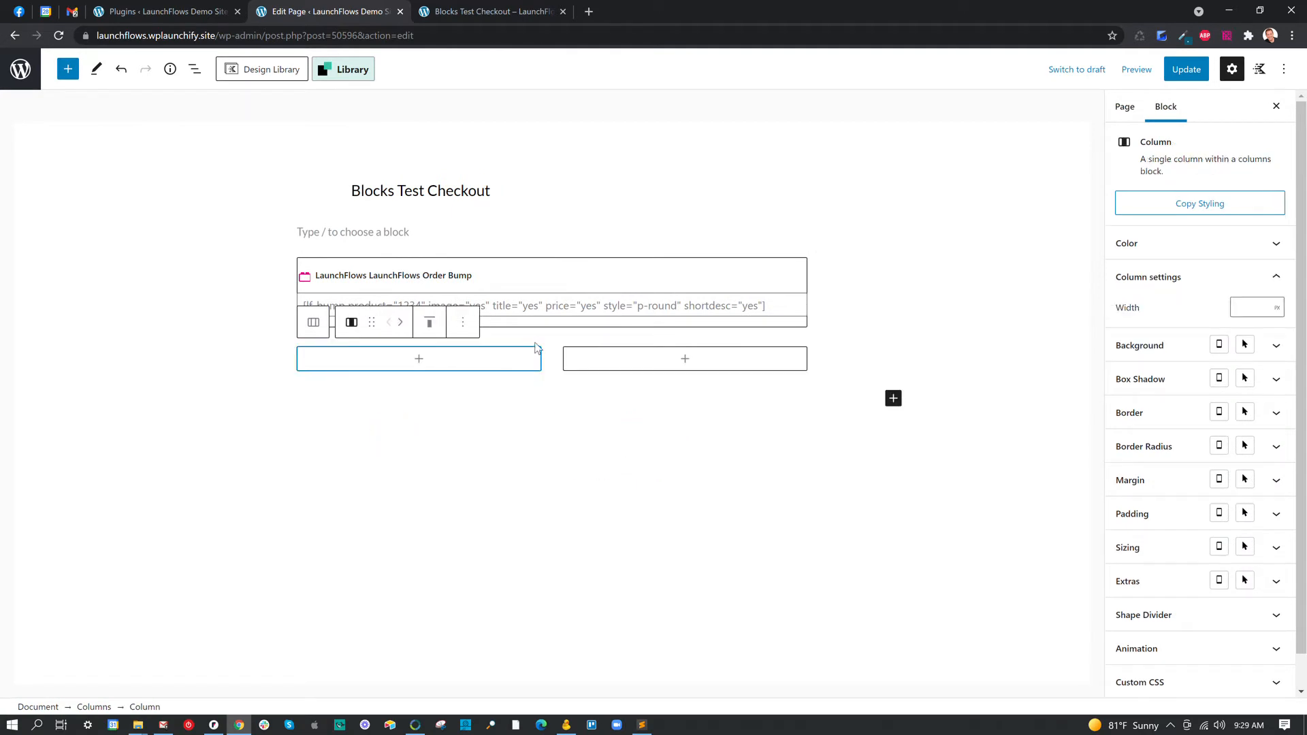
Move the Order Bump block into the first column and insert a LaunchFlows Billing block in the second column
click(549, 274)
drag(340, 233, 379, 271)
click(692, 271)
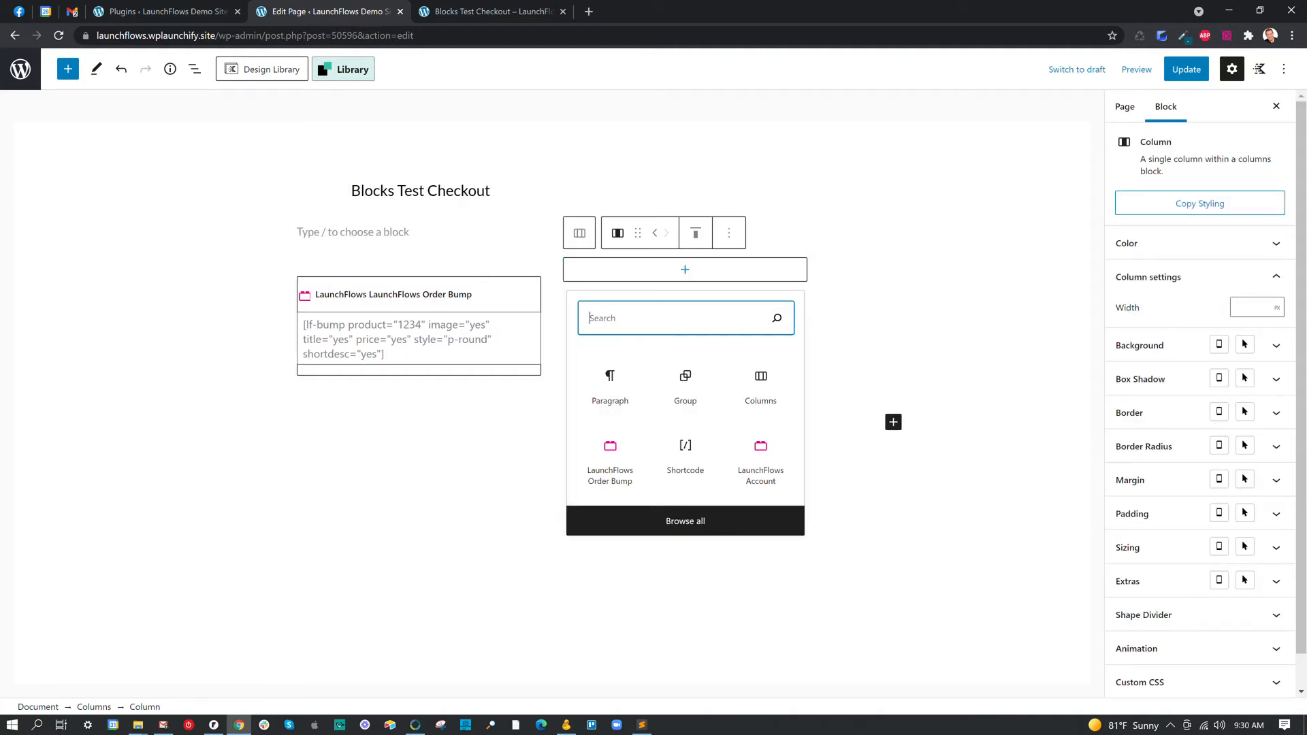
text(bill)
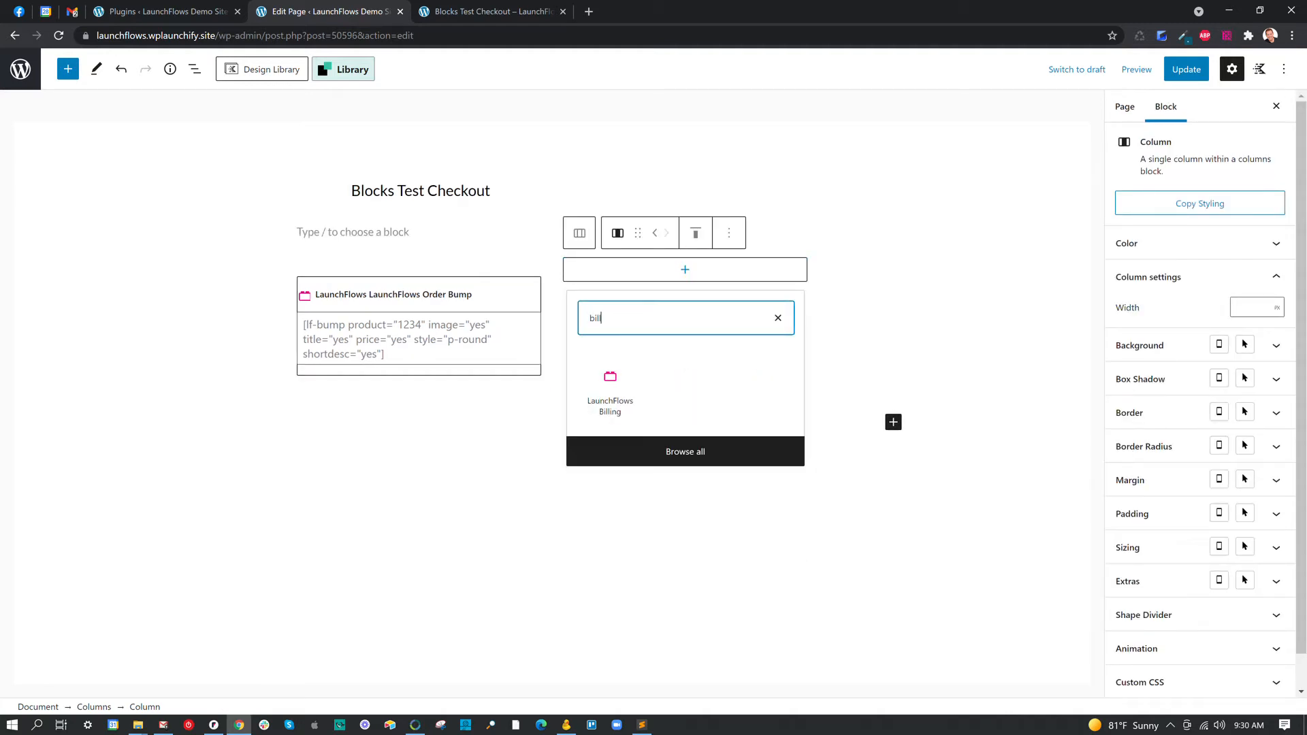
click(611, 399)
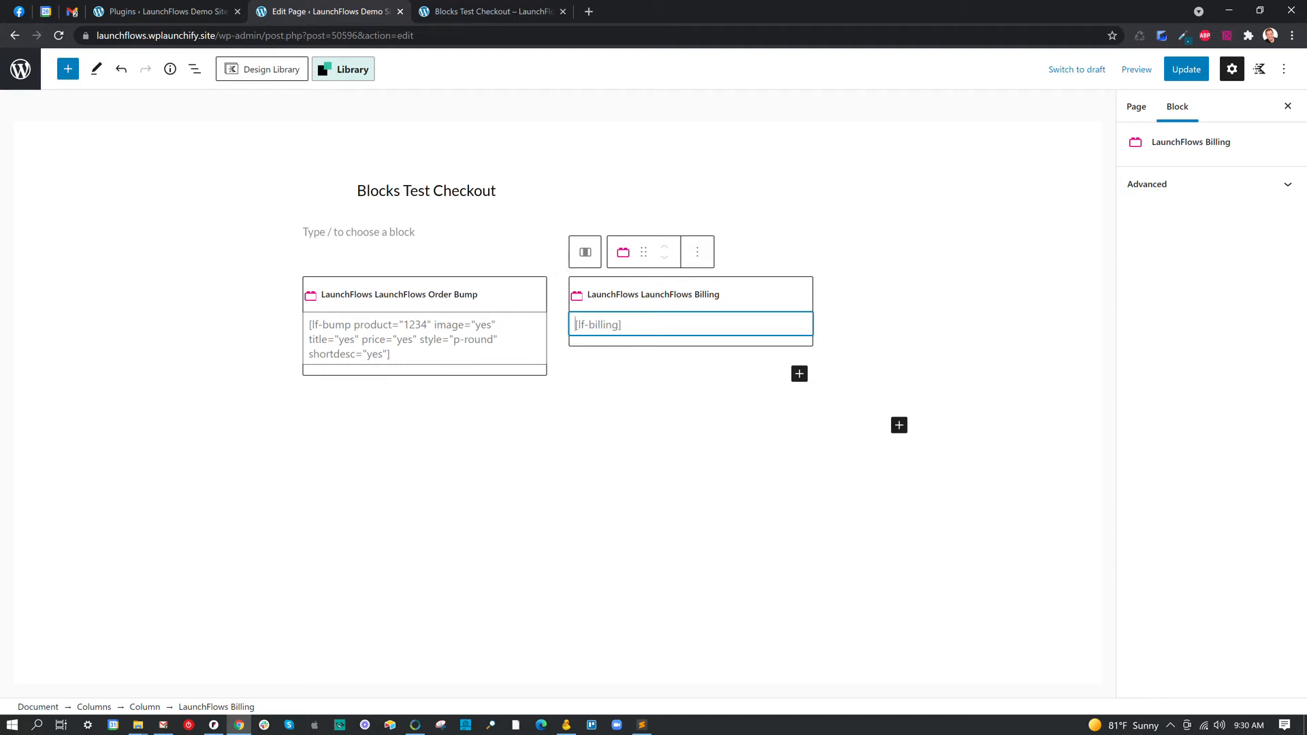
click(921, 279)
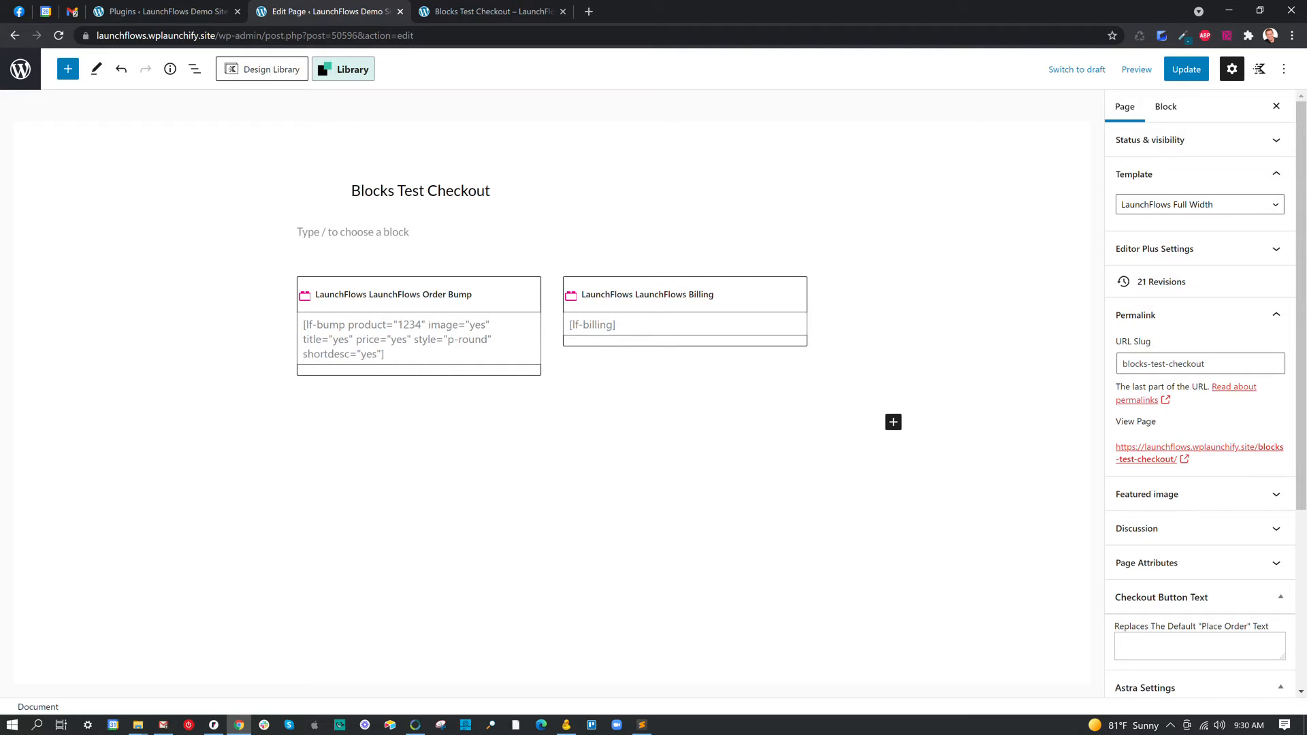
Reduce the Order Bump shortcode to its product attribute only and set the product to 49999
drag(423, 324, 387, 354)
key(BackSpace)
key(shift+Left)
key(shift+Left)
key(shift+Left)
key(shift+Left)
text(49999)
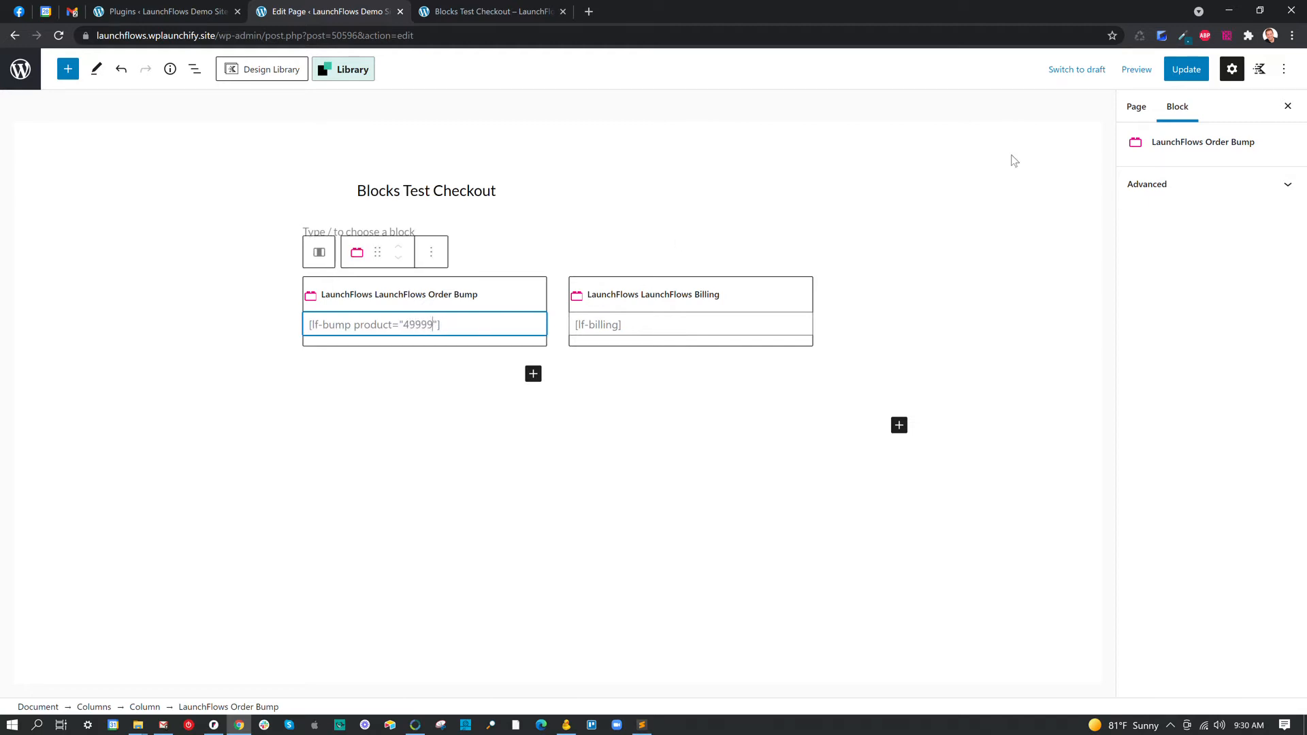
Update the page and reload the live Blocks Test Checkout page to check the order bump
click(1184, 69)
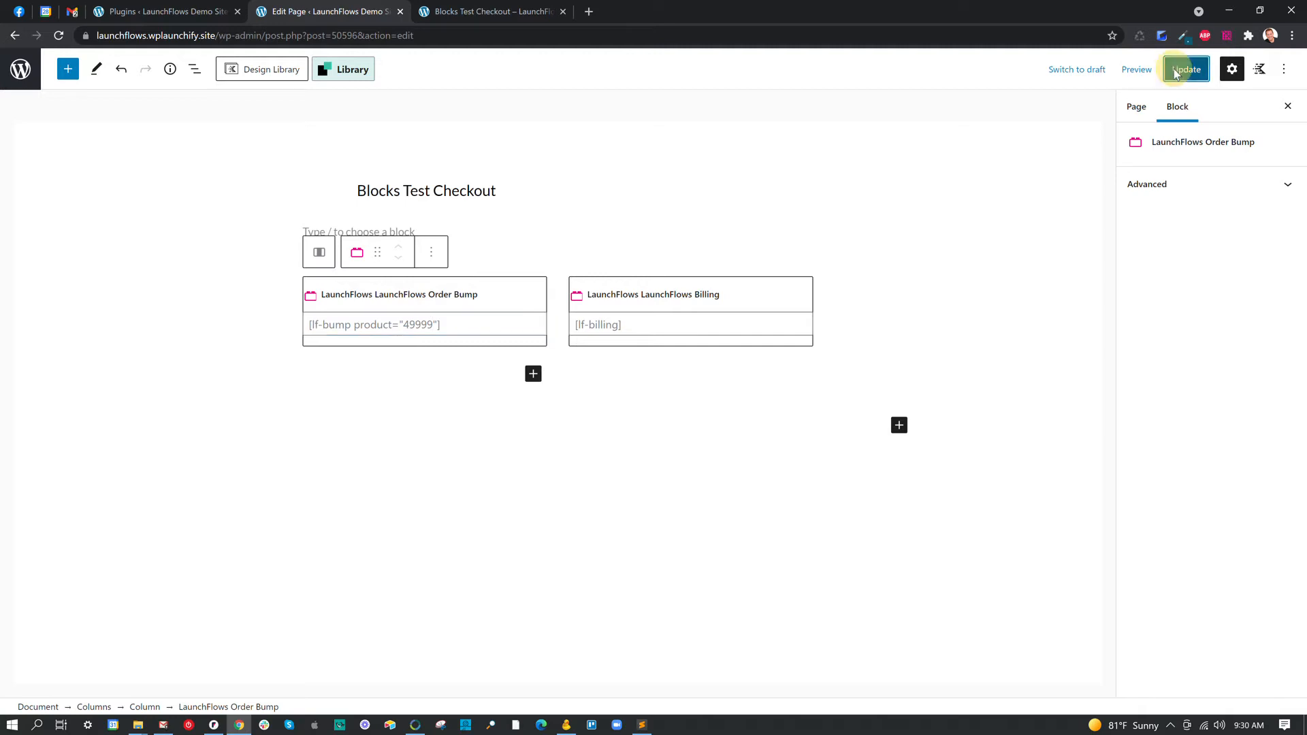
click(500, 13)
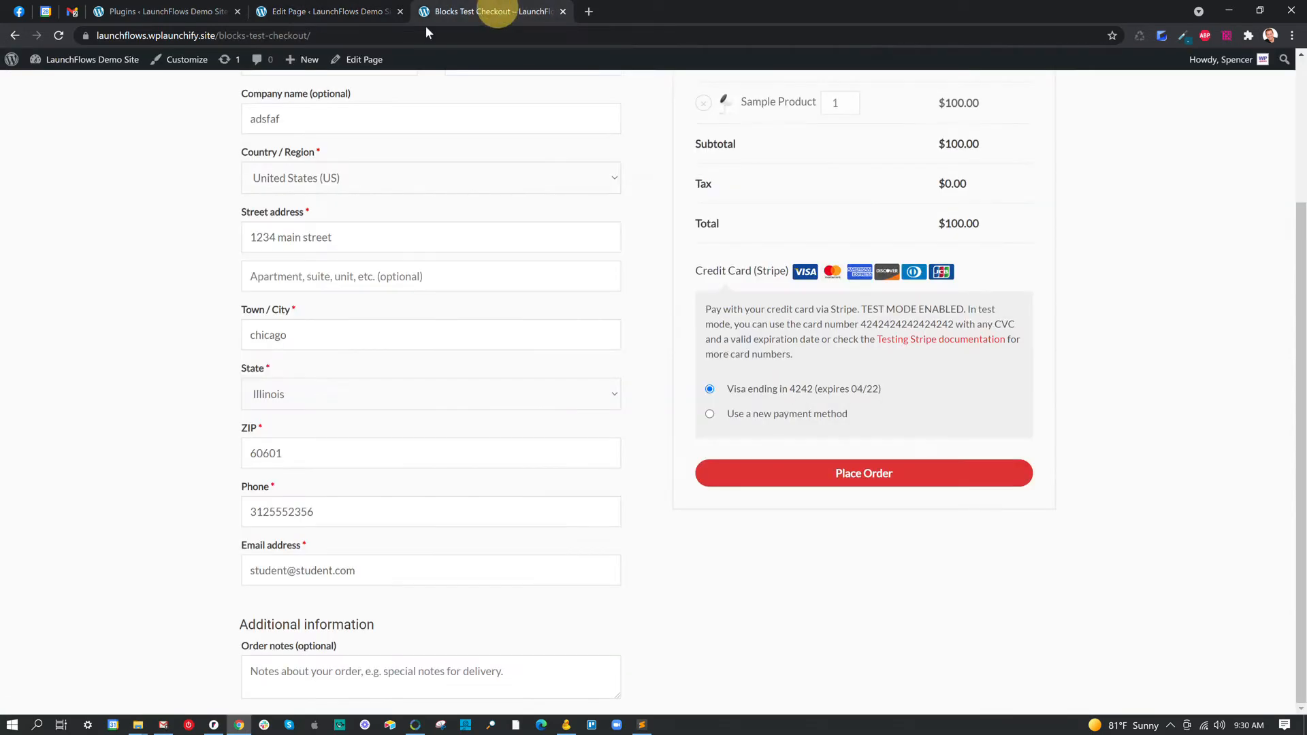
click(59, 36)
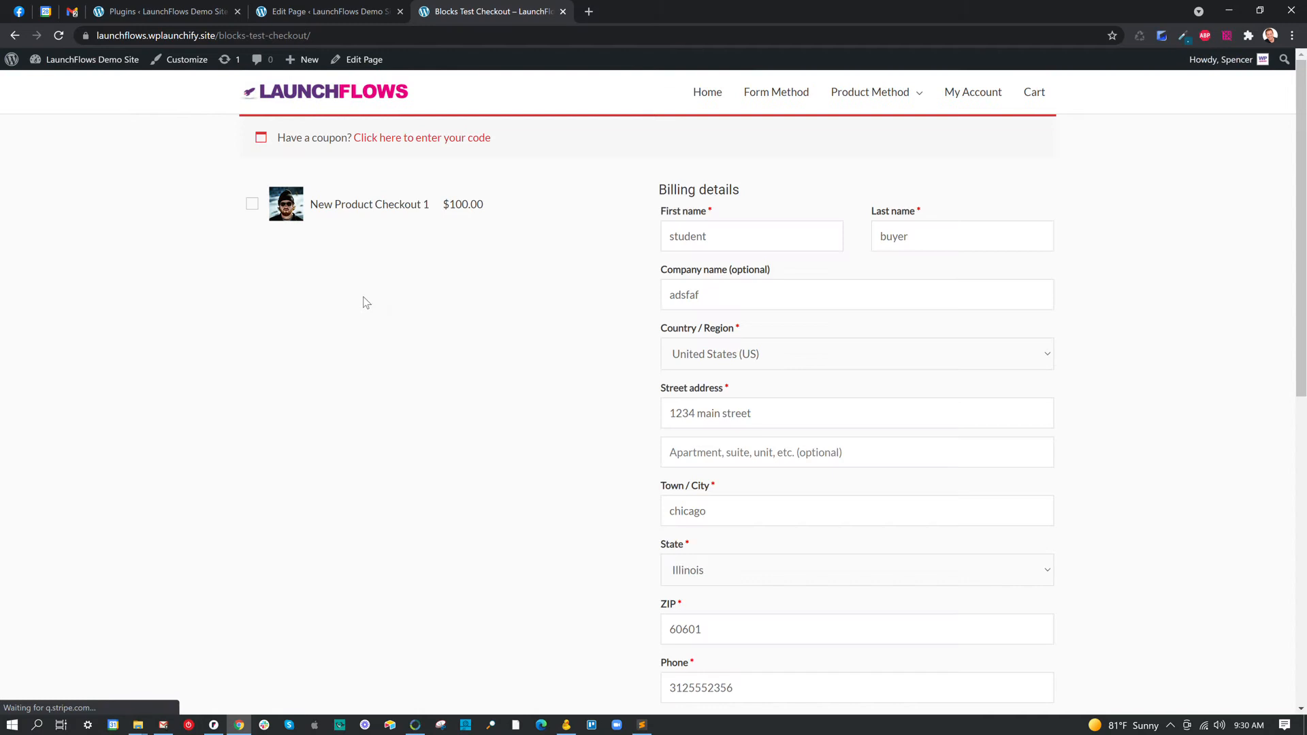
Return to the page editor and wrap the Order Bump block in a group
click(321, 13)
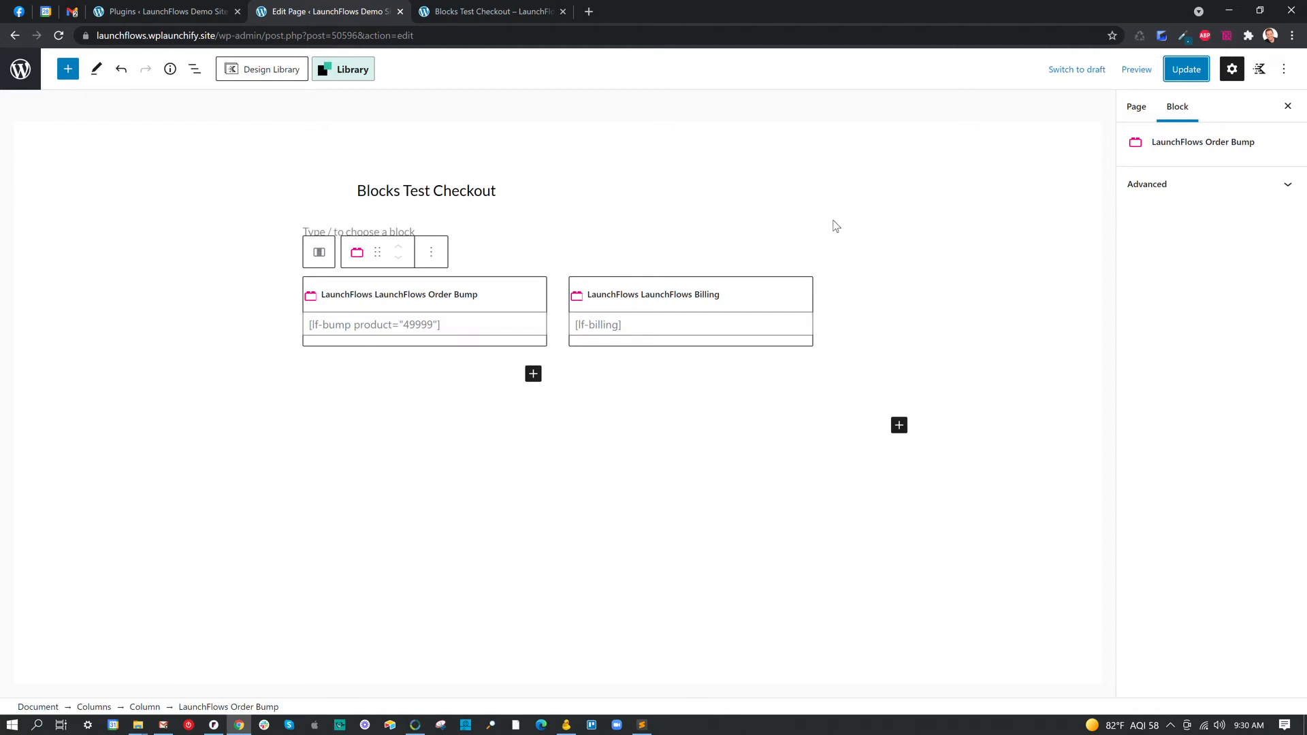
click(487, 288)
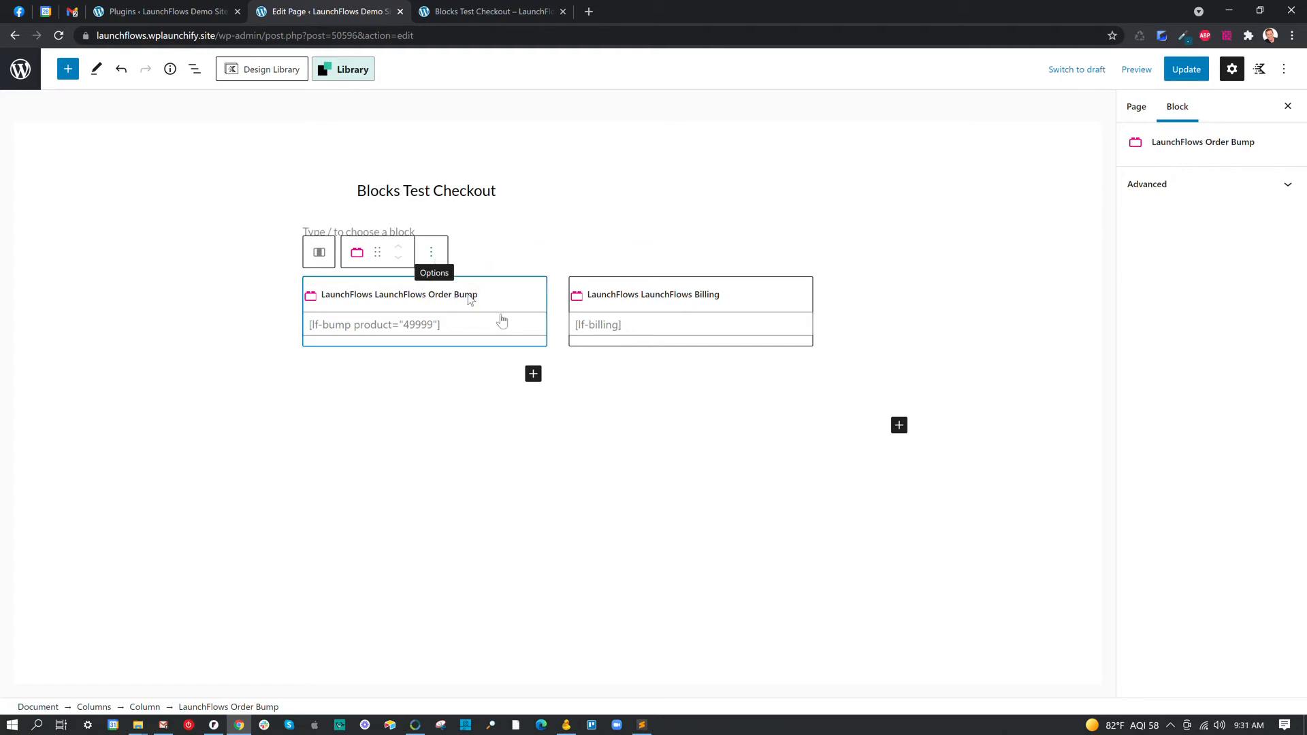
click(435, 259)
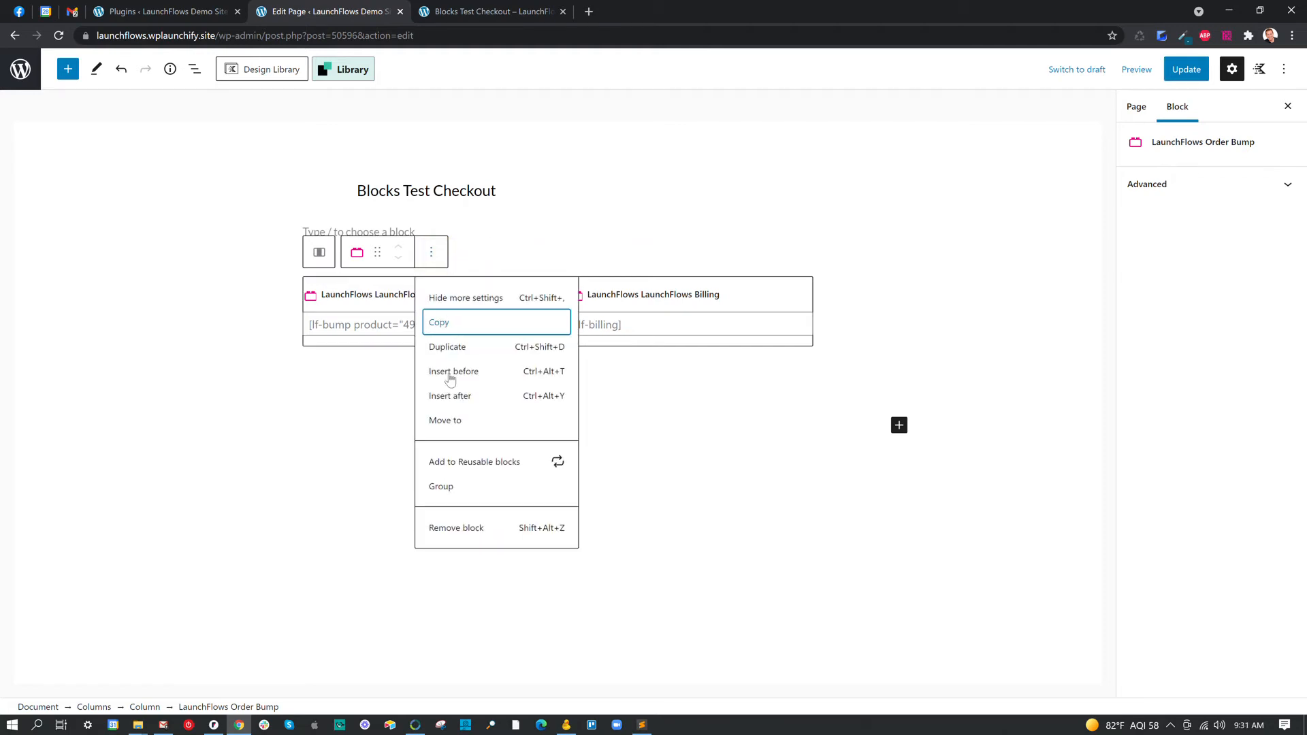
click(463, 488)
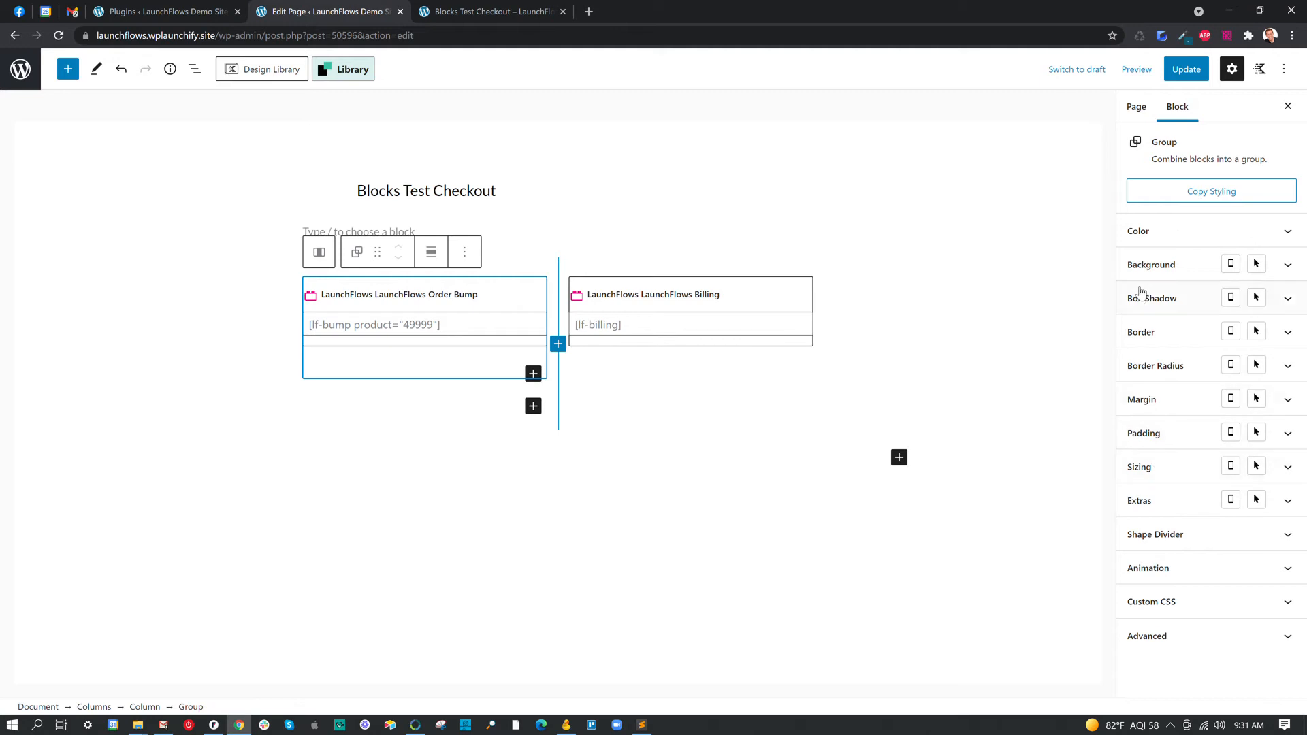
Give the group around the Order Bump a dashed border of width 5 in red #cf2e2e
click(1149, 333)
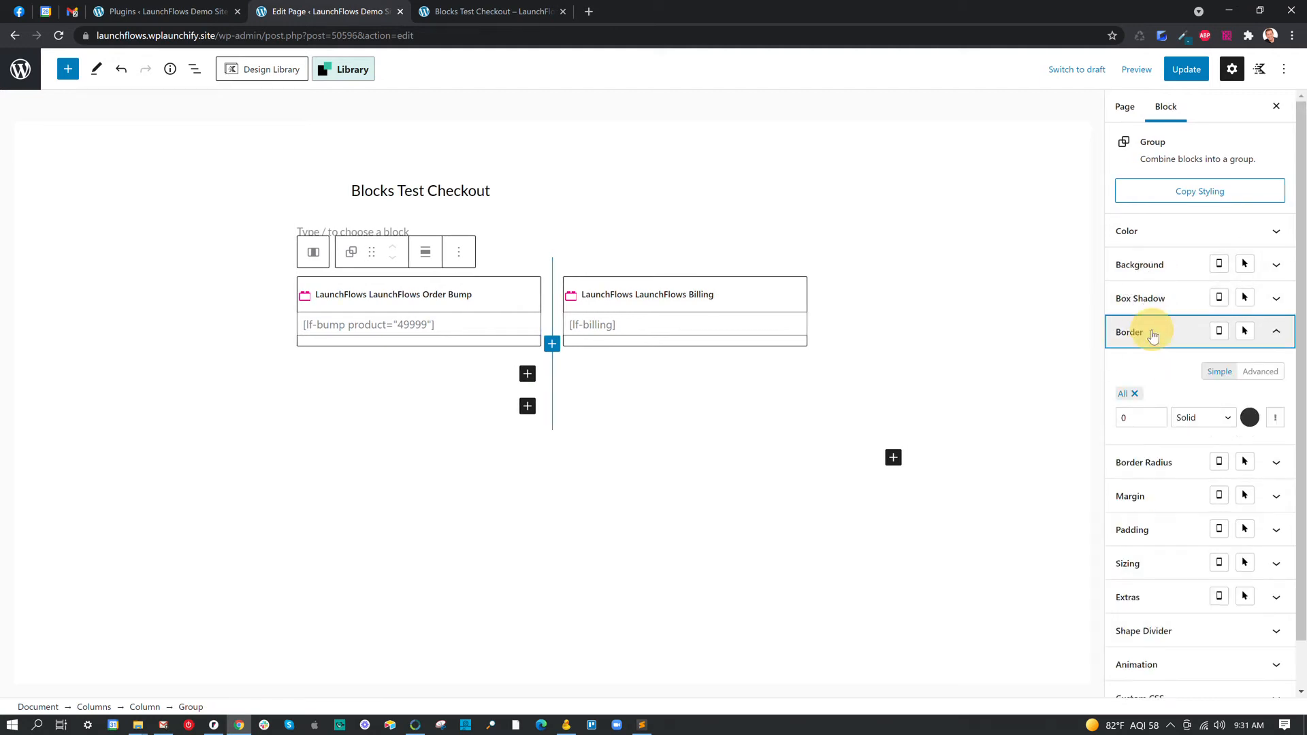
click(1217, 416)
click(1192, 470)
click(1157, 415)
click(1157, 414)
click(1156, 415)
click(1157, 415)
click(1157, 414)
click(1250, 417)
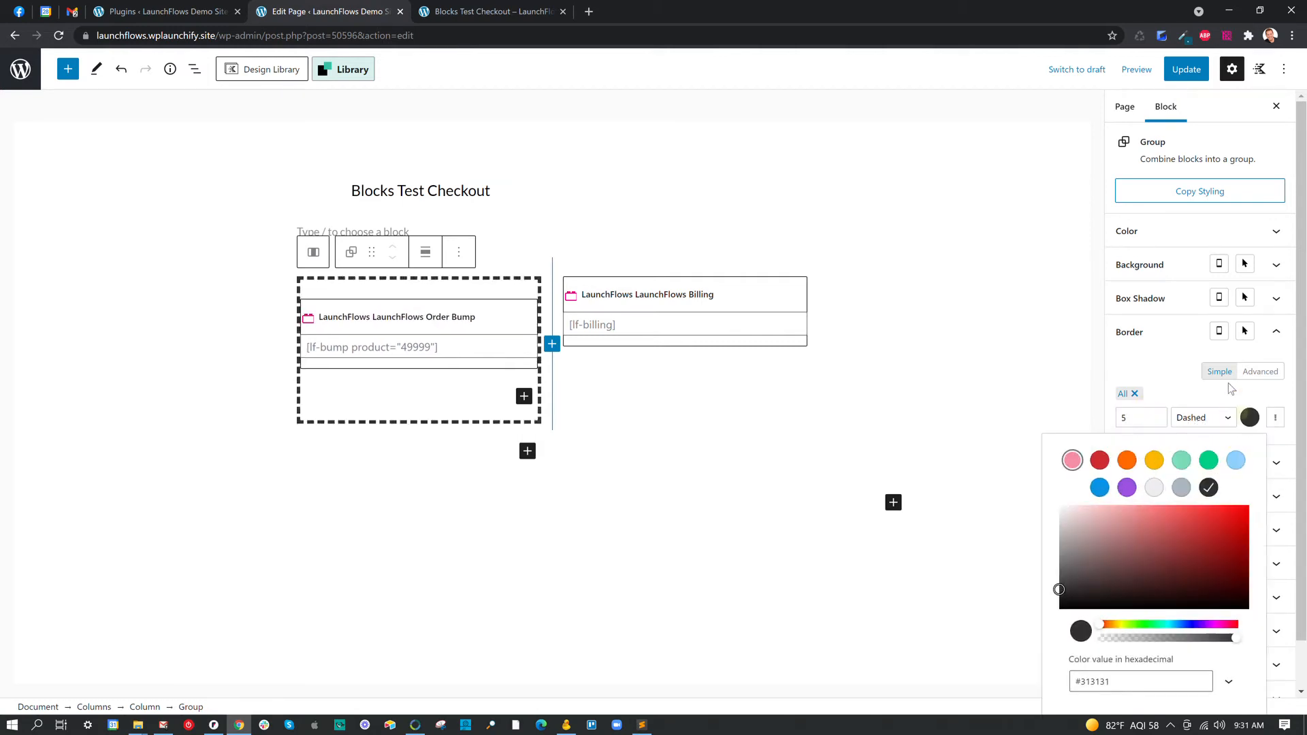
click(1101, 463)
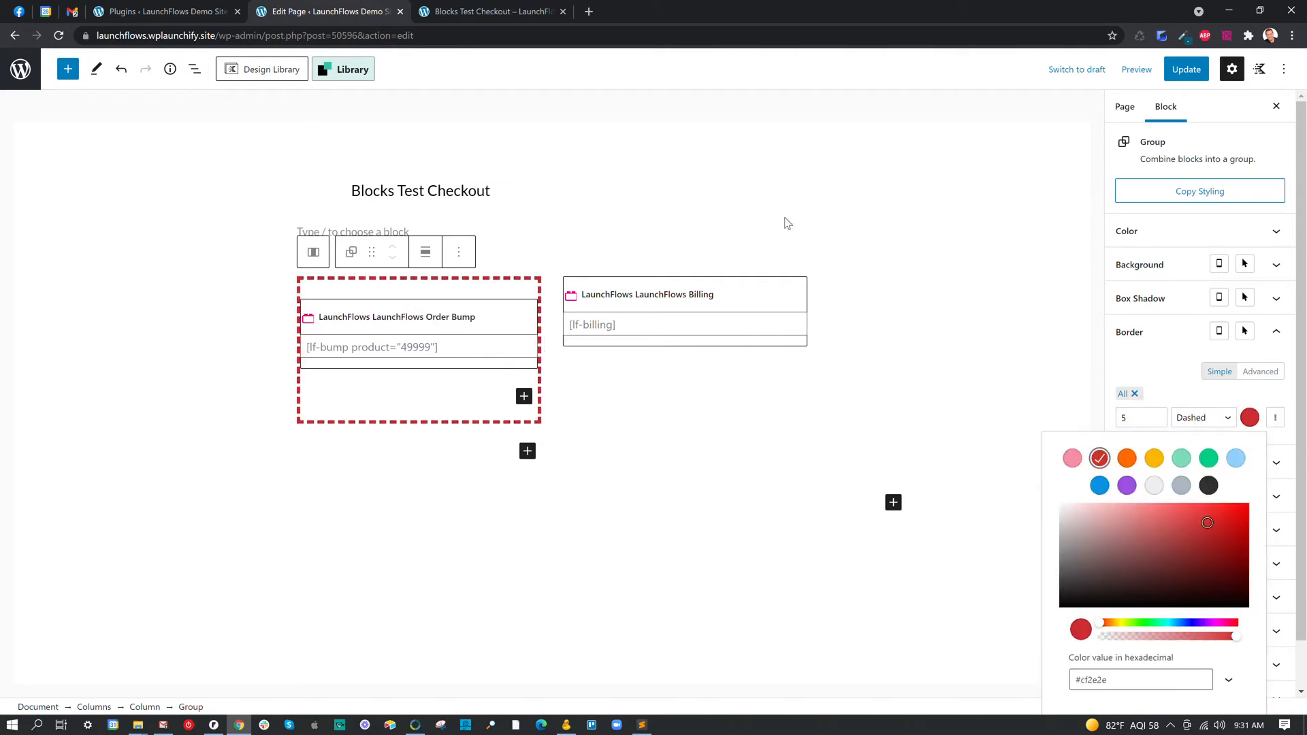
Save the border change and refresh the live checkout page to view the styled order bump
click(1186, 69)
click(511, 13)
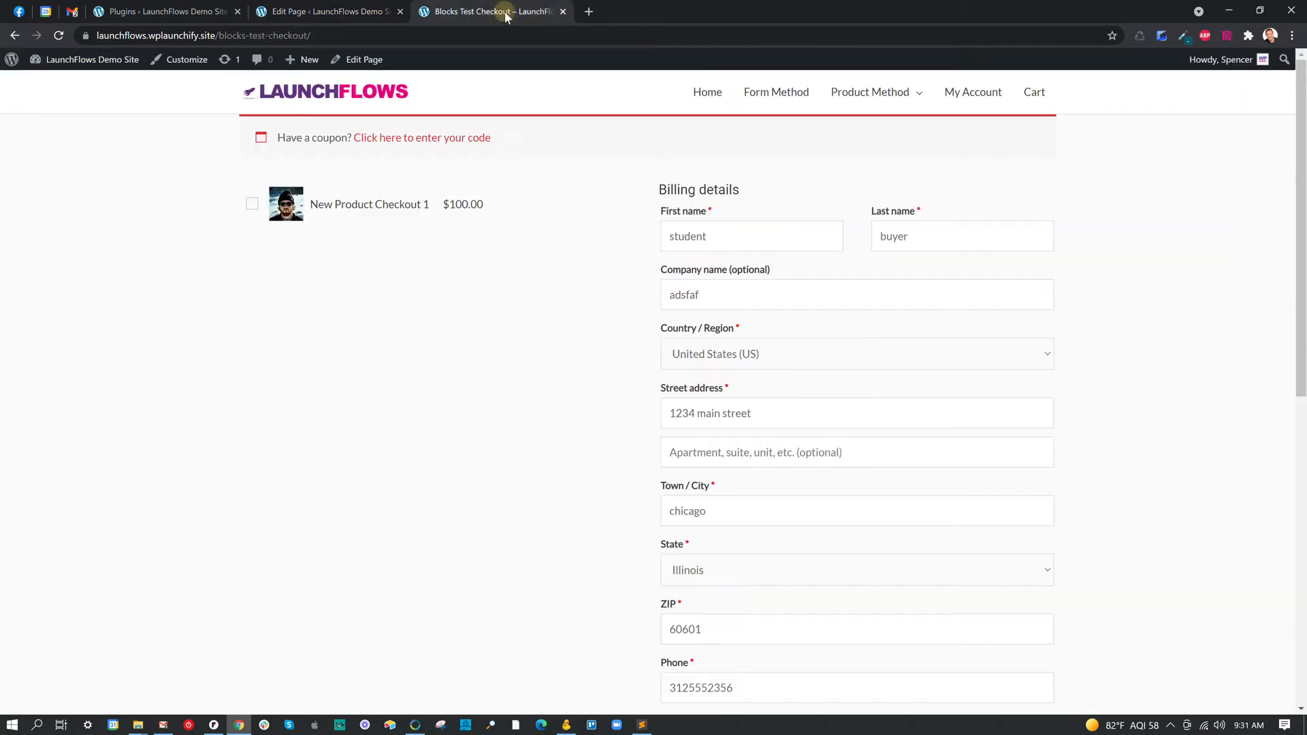
click(59, 35)
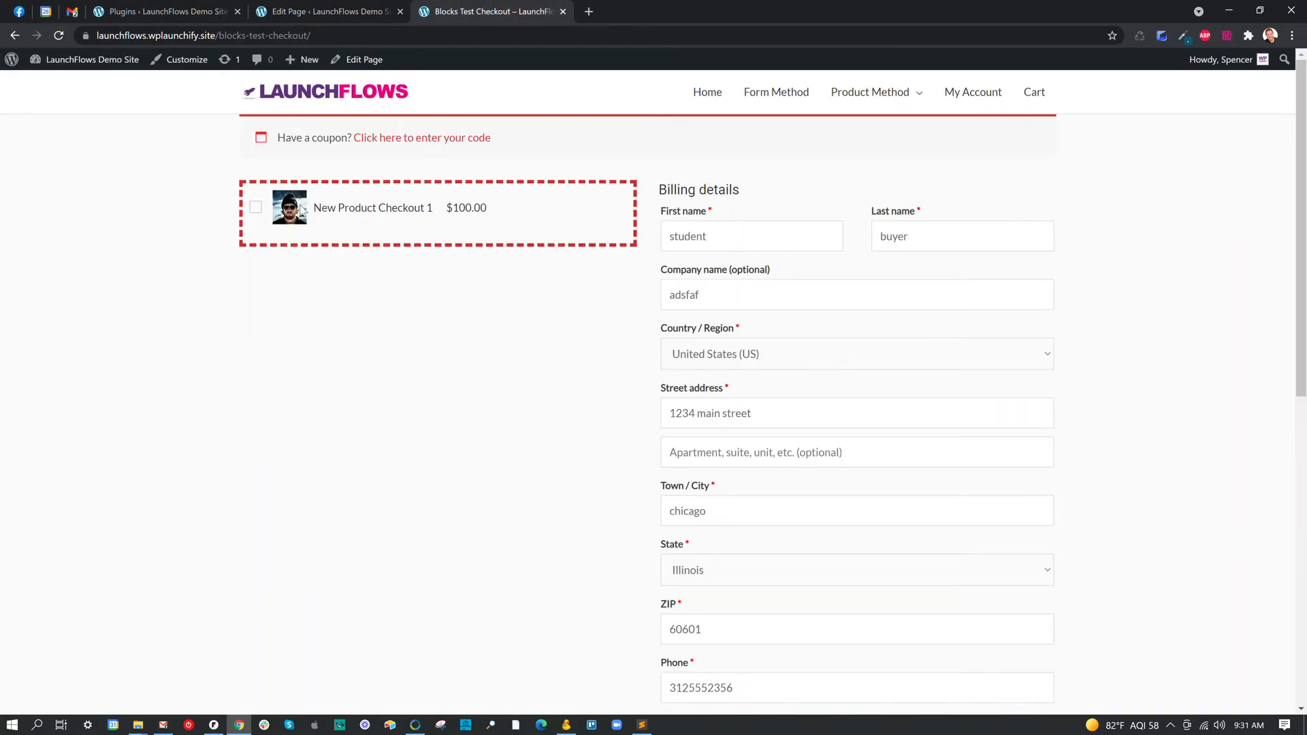
Compare the editor's blocks with the live checkout page, examining its additional information and order sections
click(356, 9)
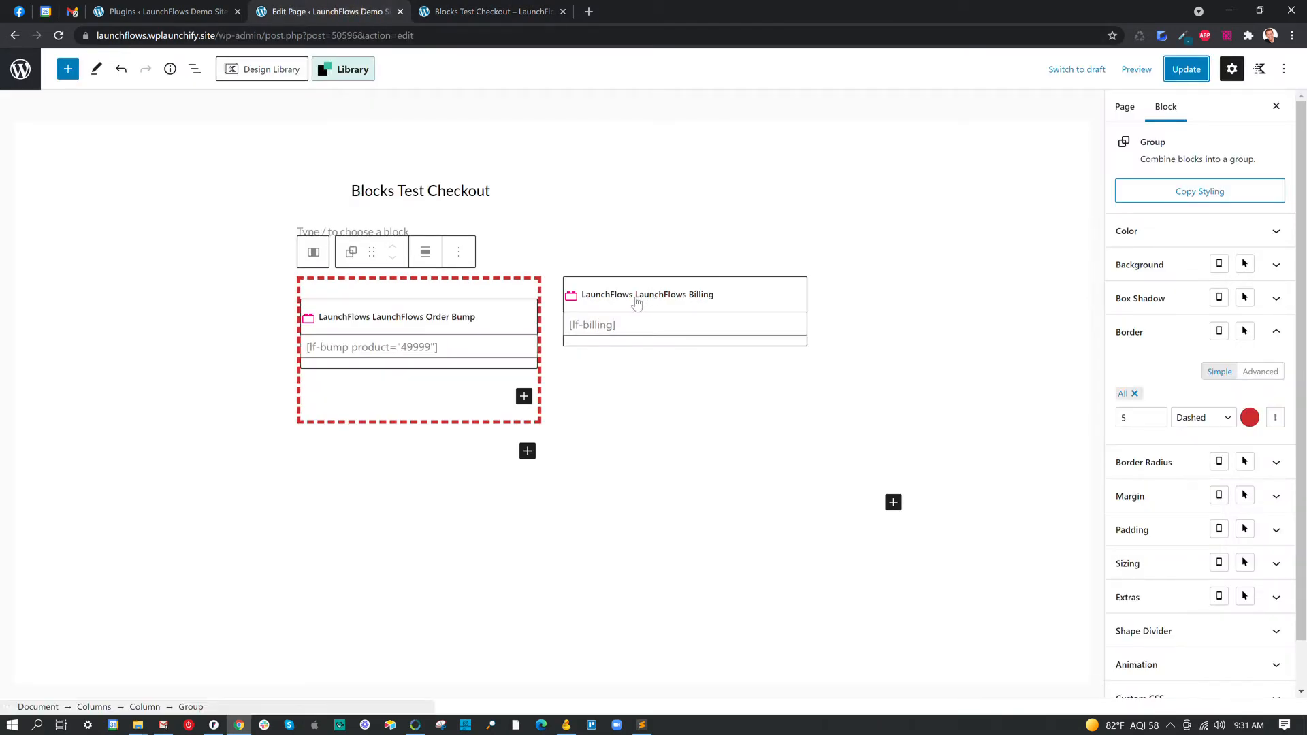
click(531, 12)
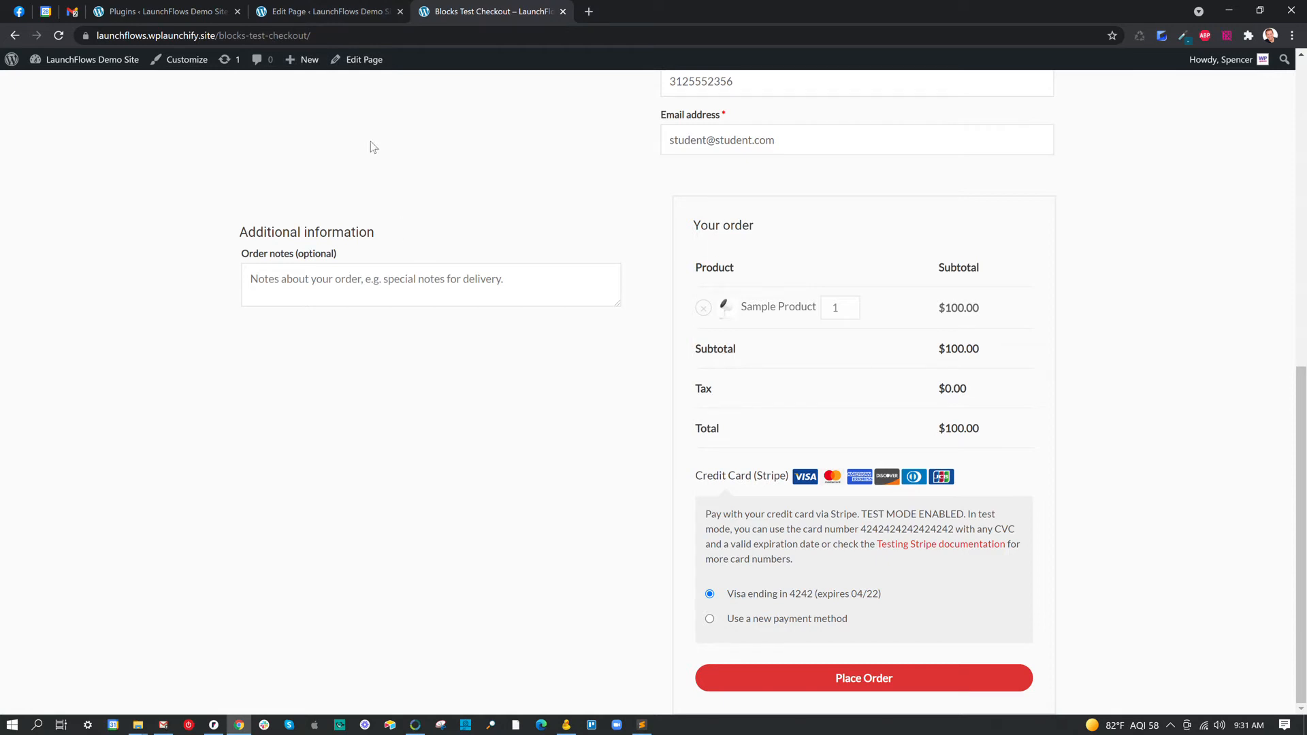
click(332, 14)
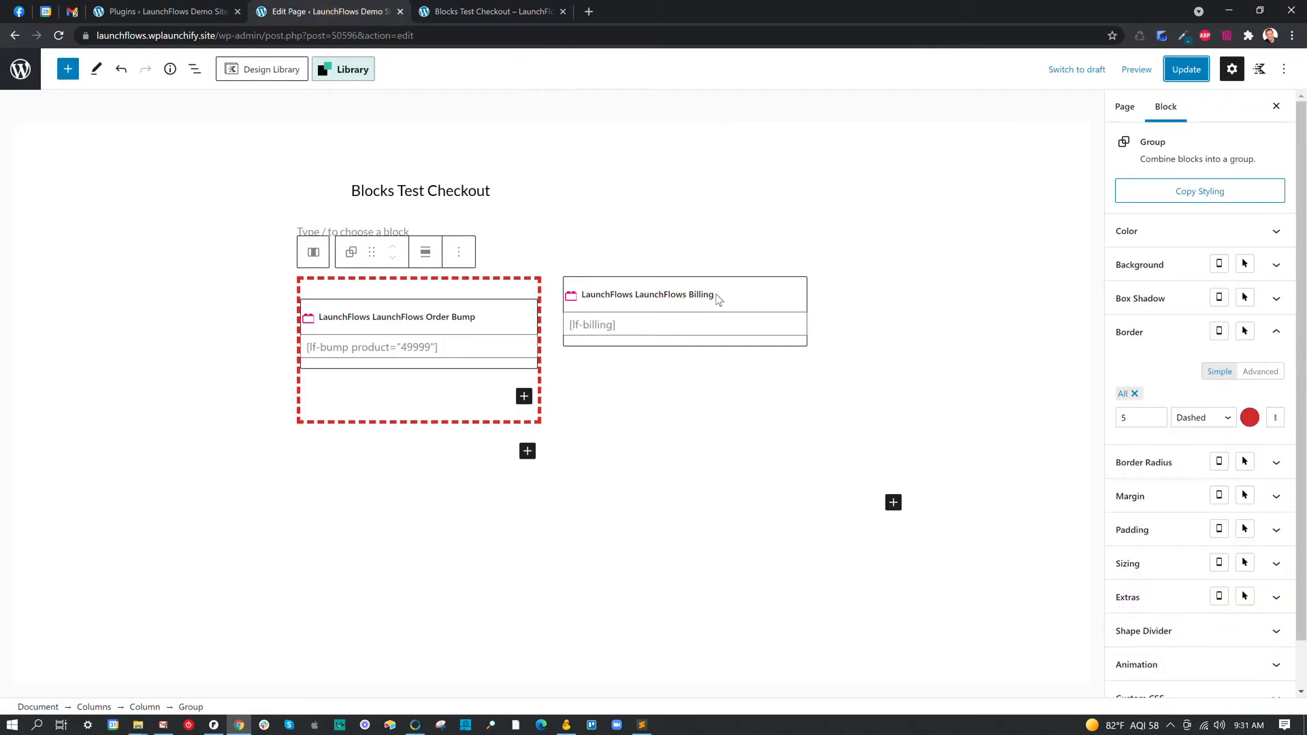
Insert a LaunchFlows Additional block below the Order Bump and Billing columns
click(534, 453)
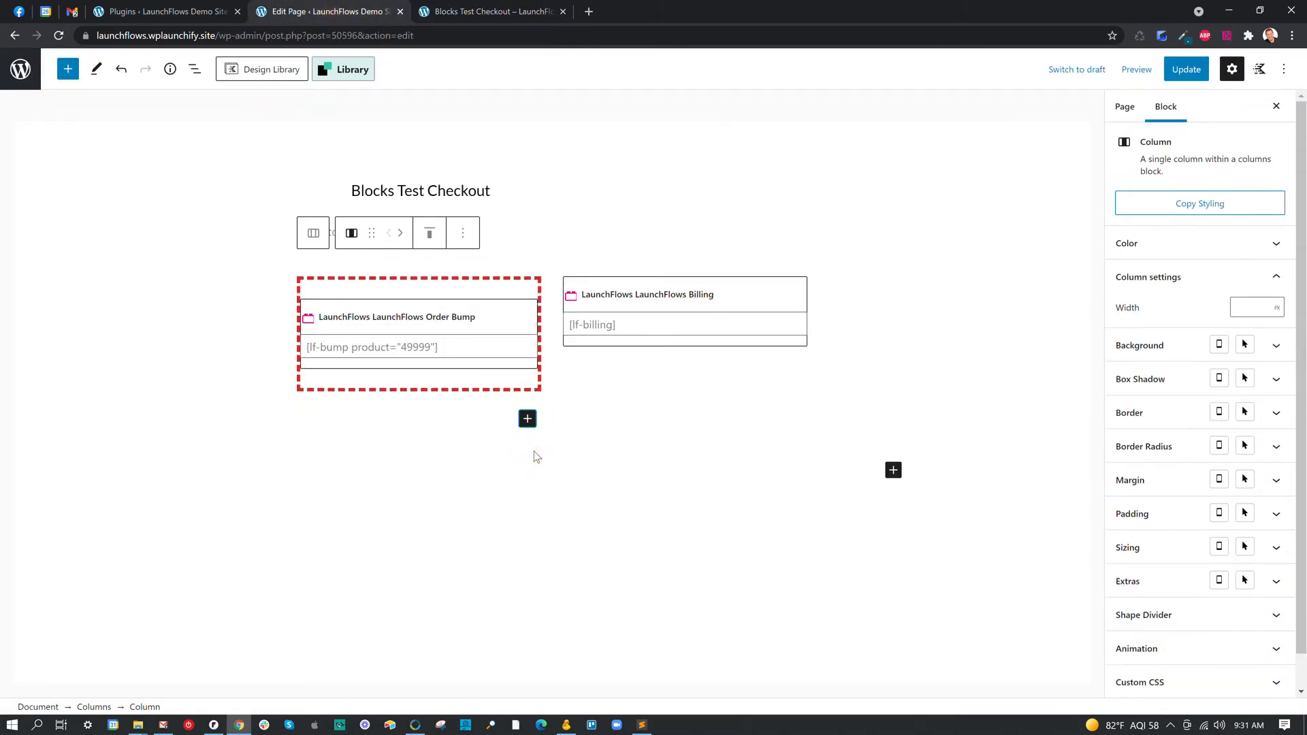
click(893, 469)
text(aditio)
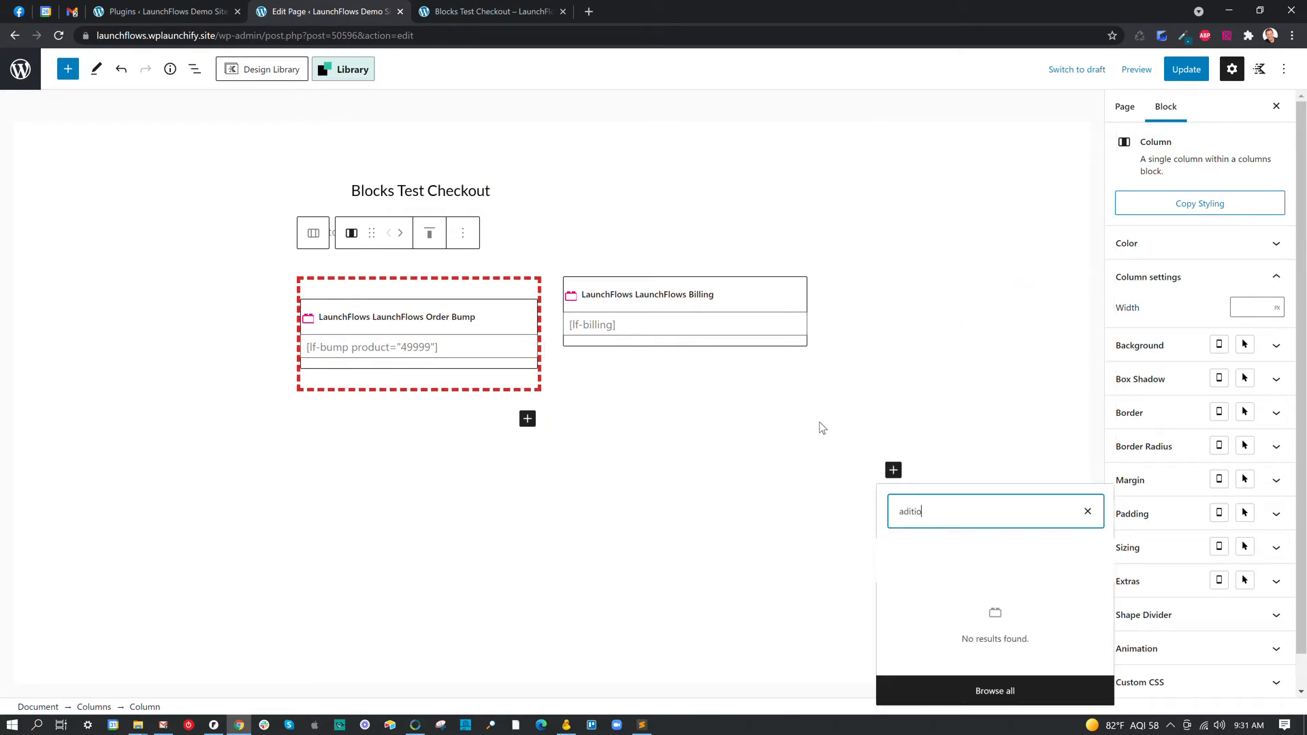
key(BackSpace)
key(BackSpace)
key(BackSpace)
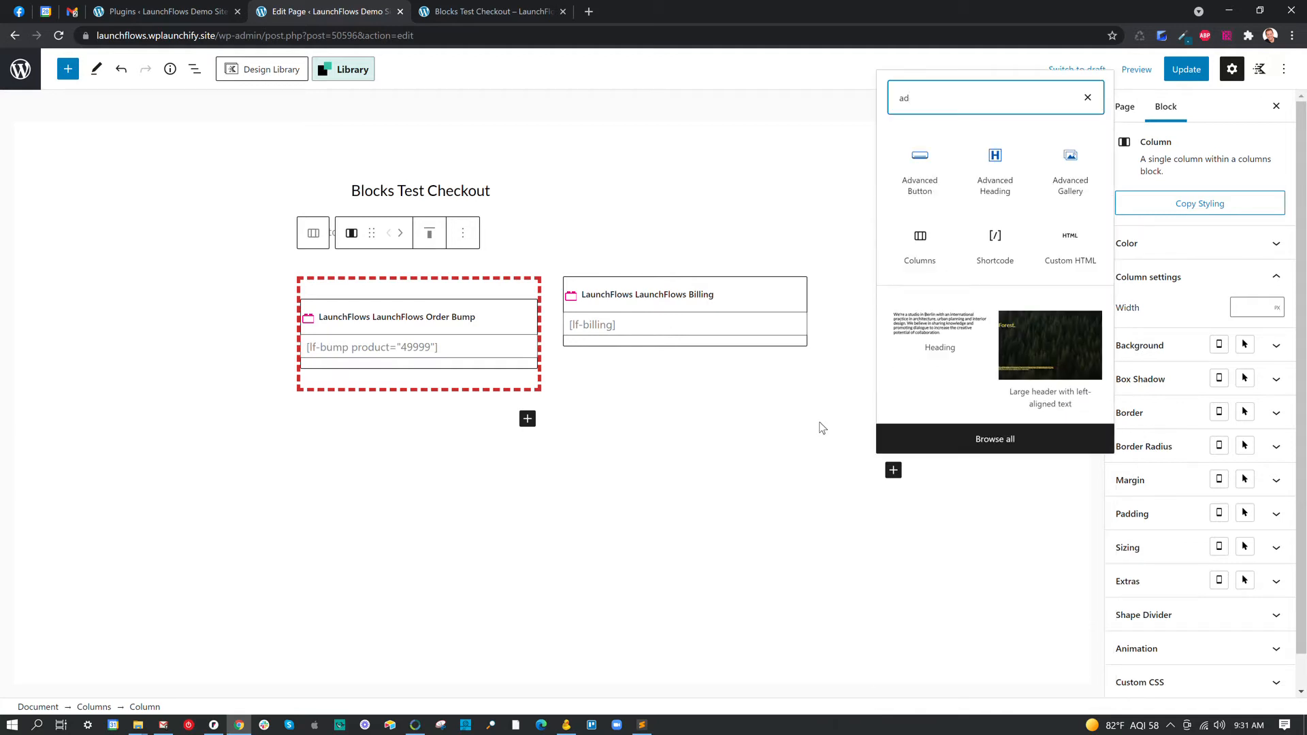
text(di)
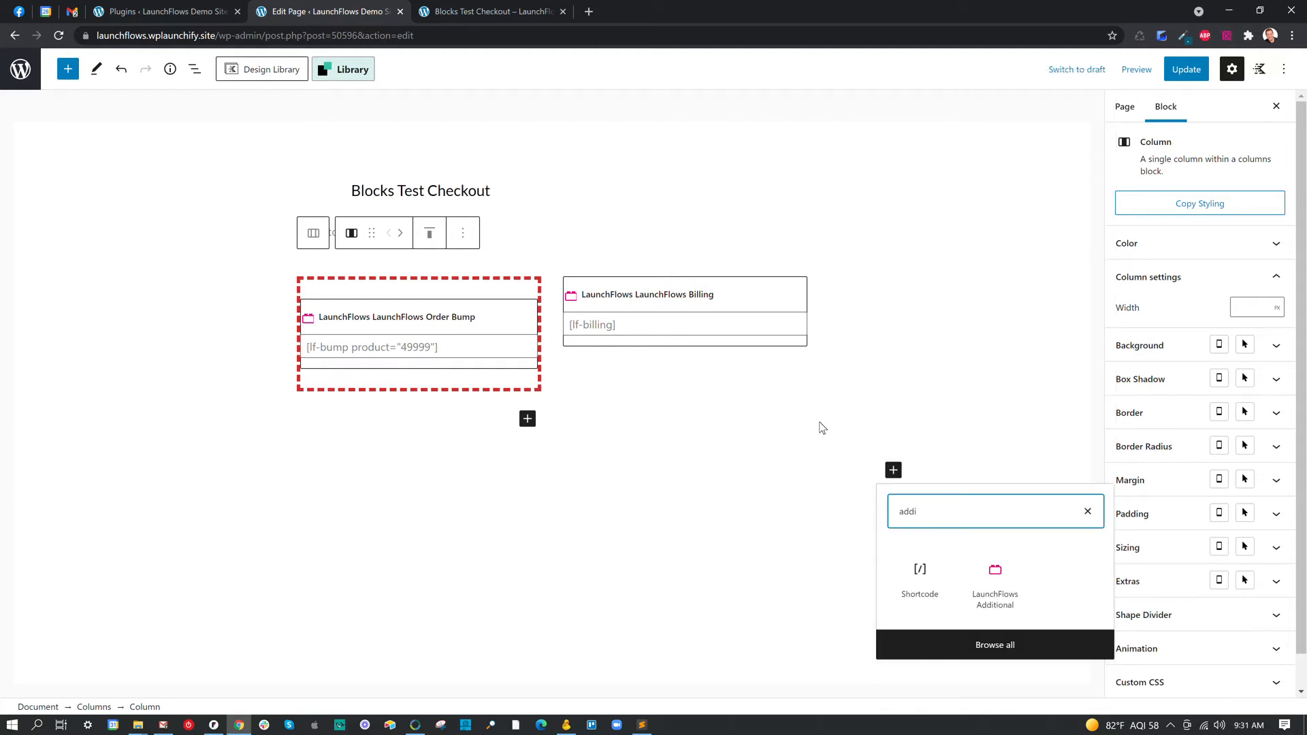
click(1013, 586)
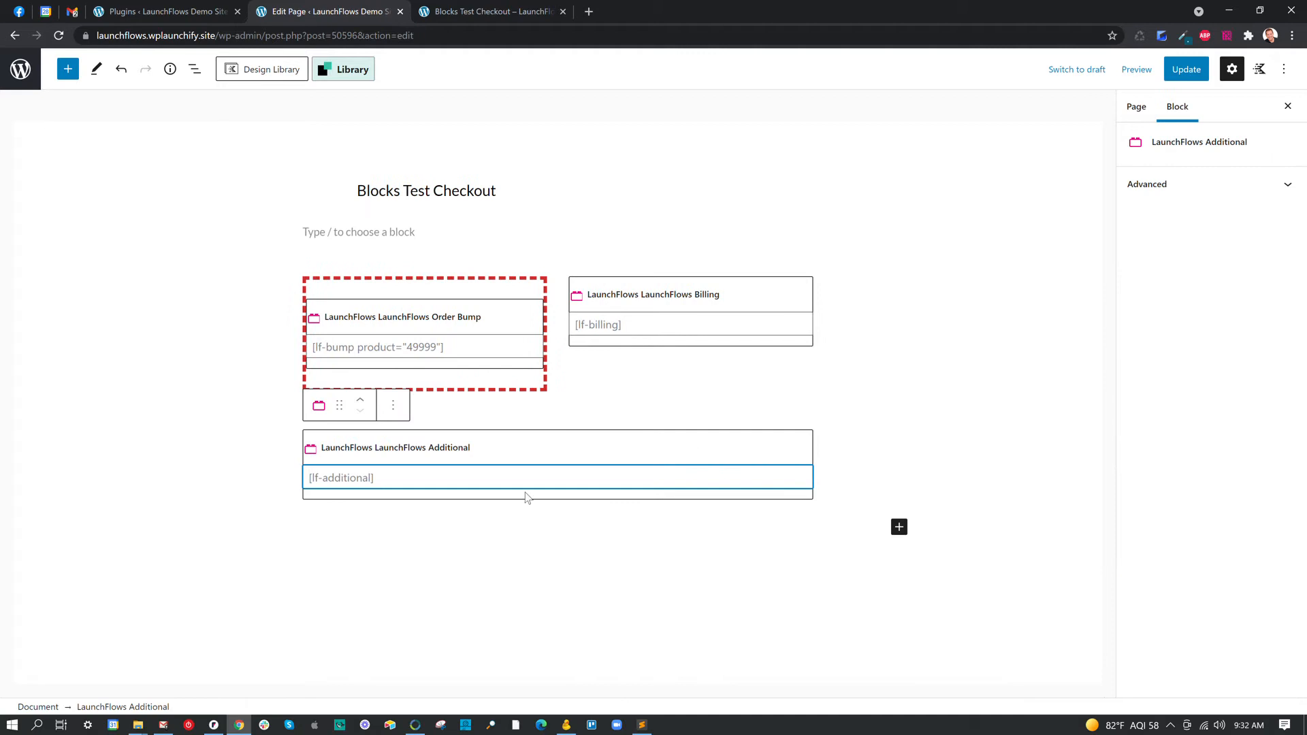
Wrap the LaunchFlows Additional block in a group and set the group's display to None
click(393, 406)
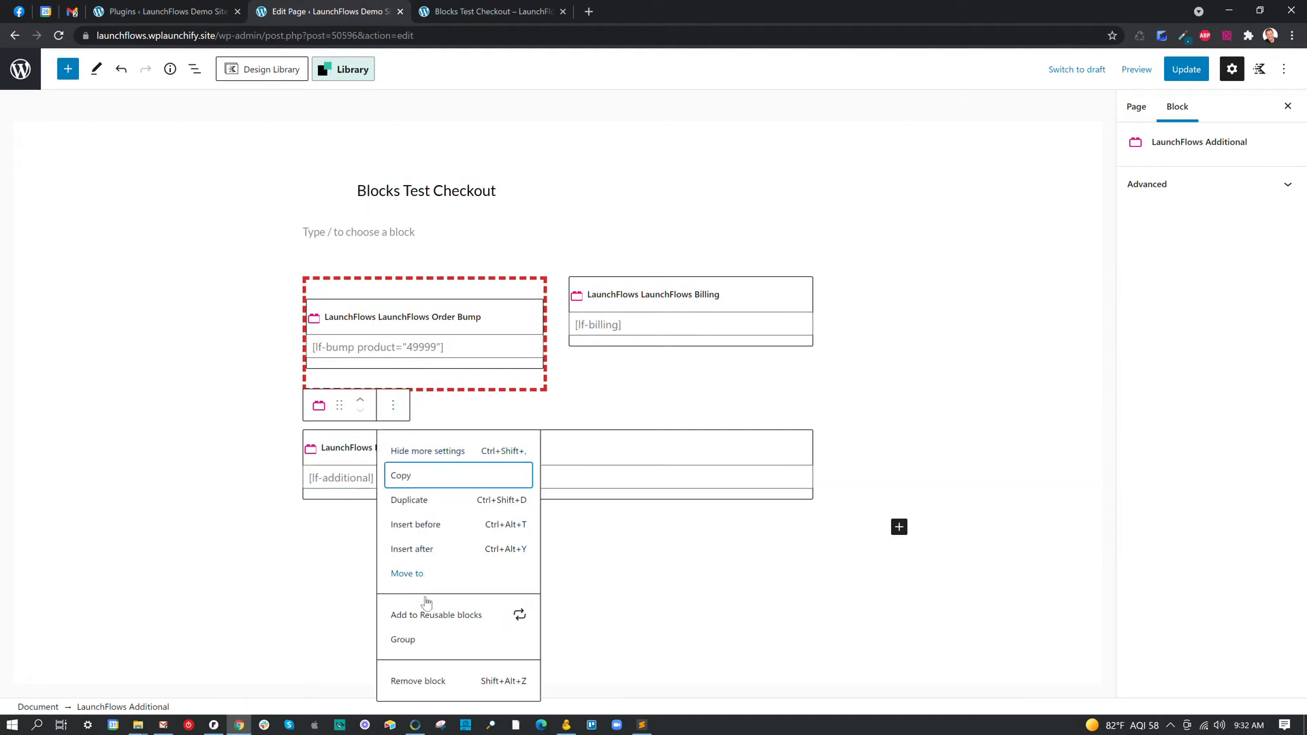
click(422, 642)
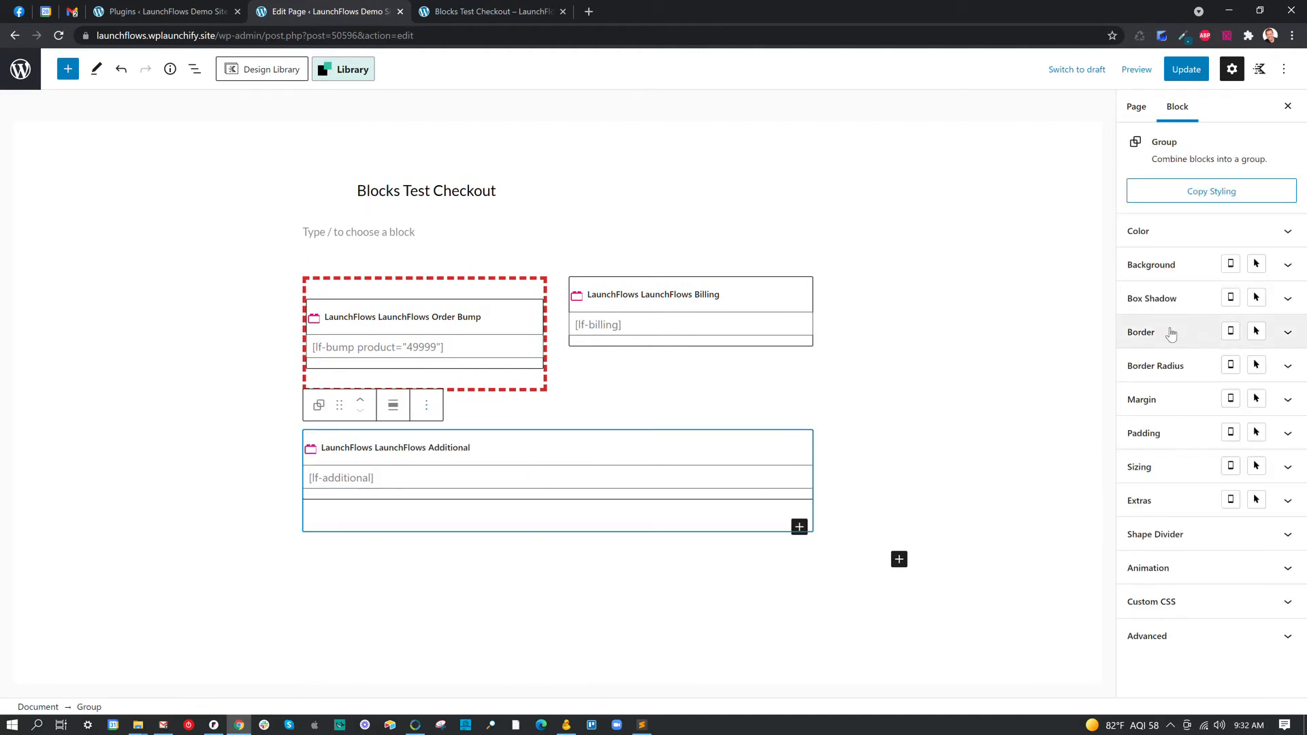
click(1170, 500)
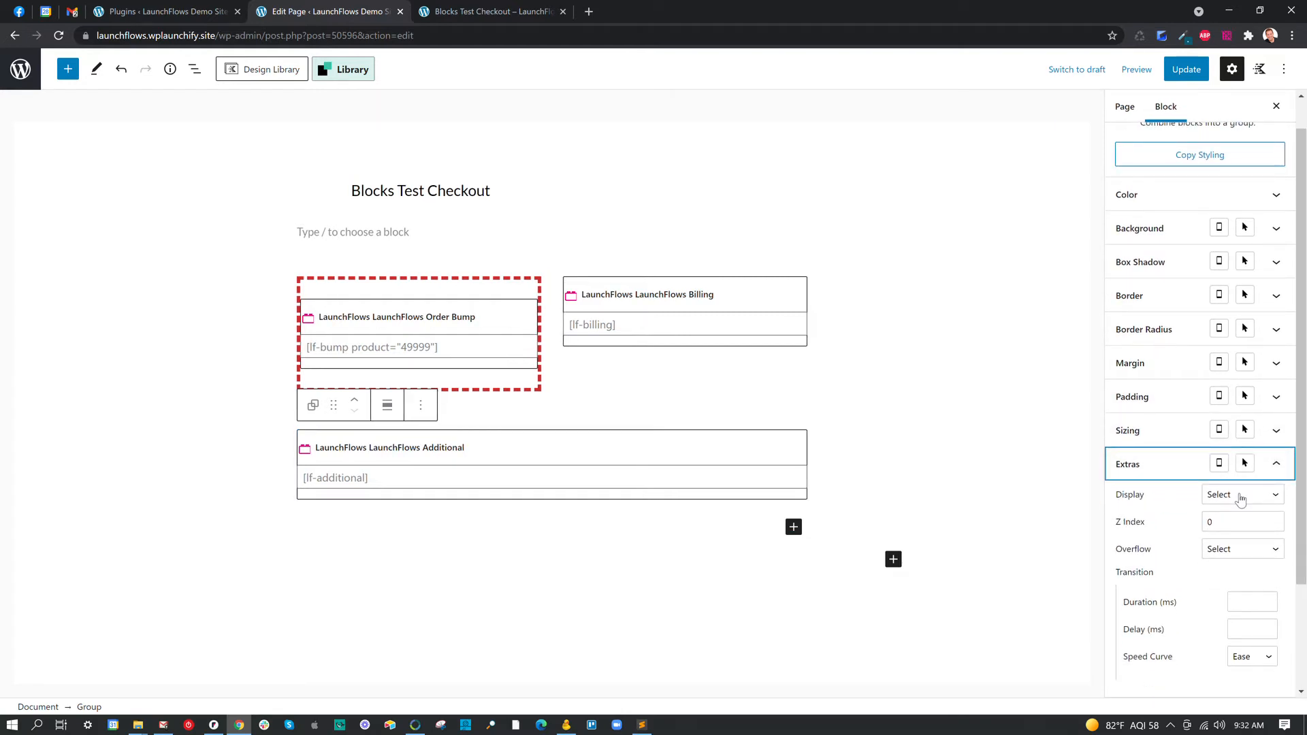
click(1239, 494)
click(1240, 436)
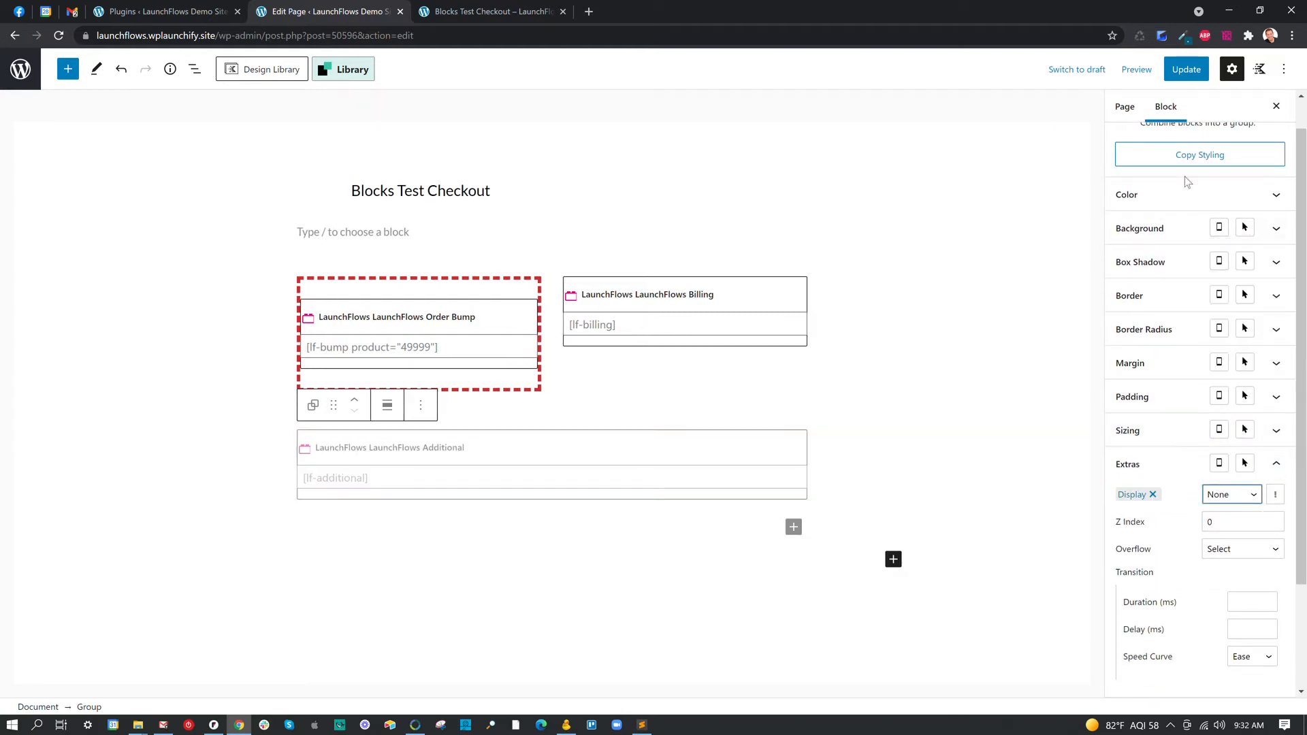
Update the page and refresh the live checkout to compare it with the editor layout
click(1190, 71)
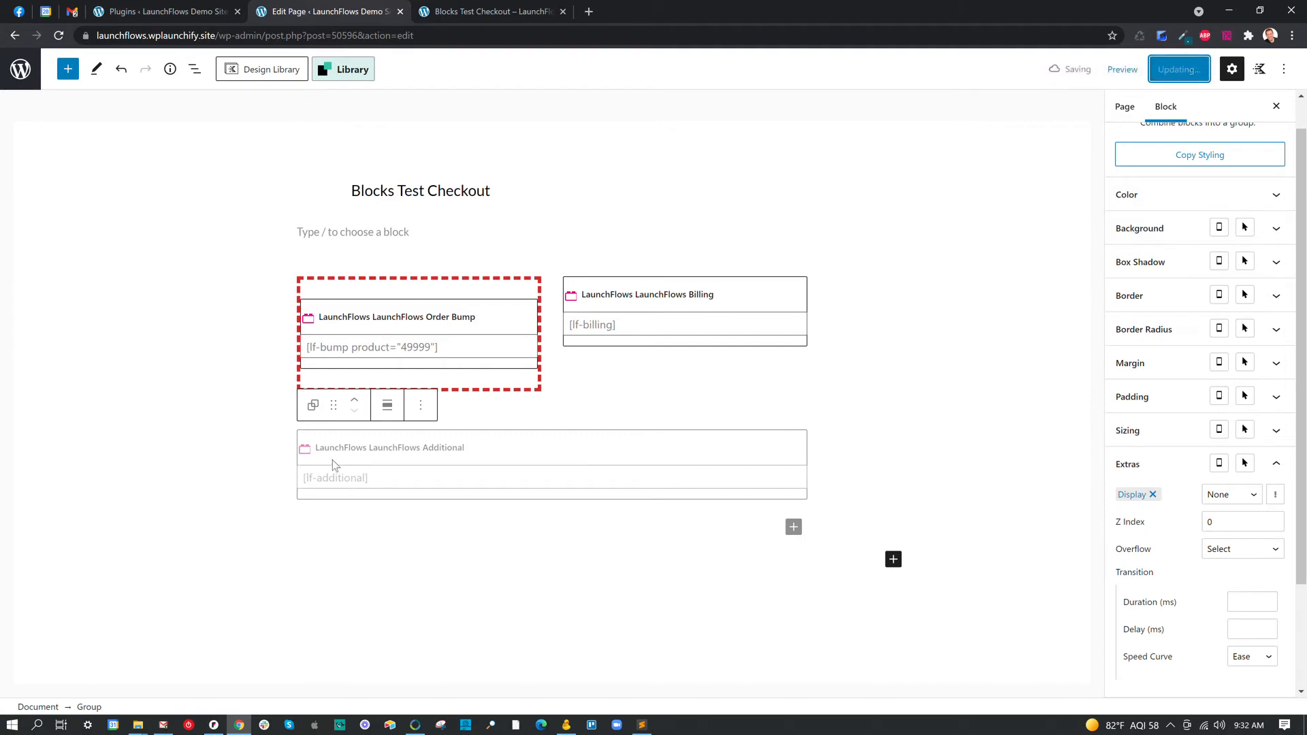
click(456, 15)
click(59, 36)
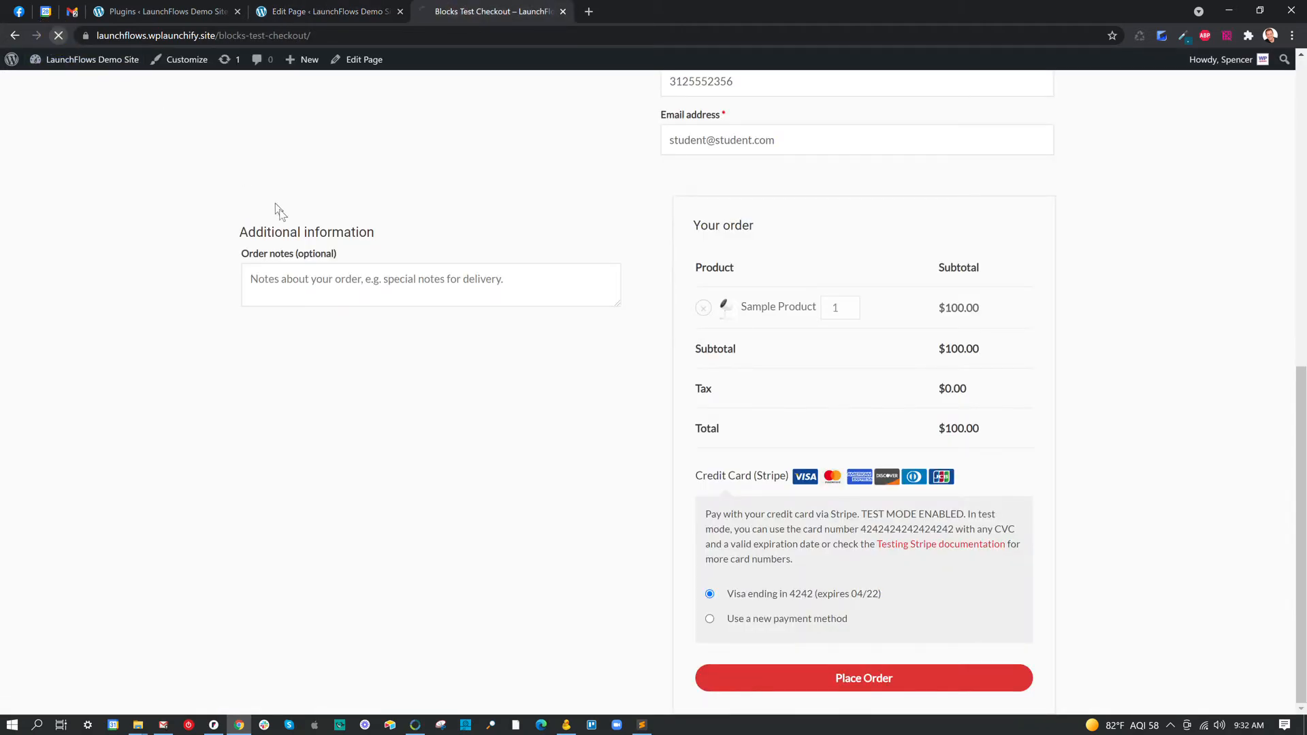
scroll(556, 301, up, 9)
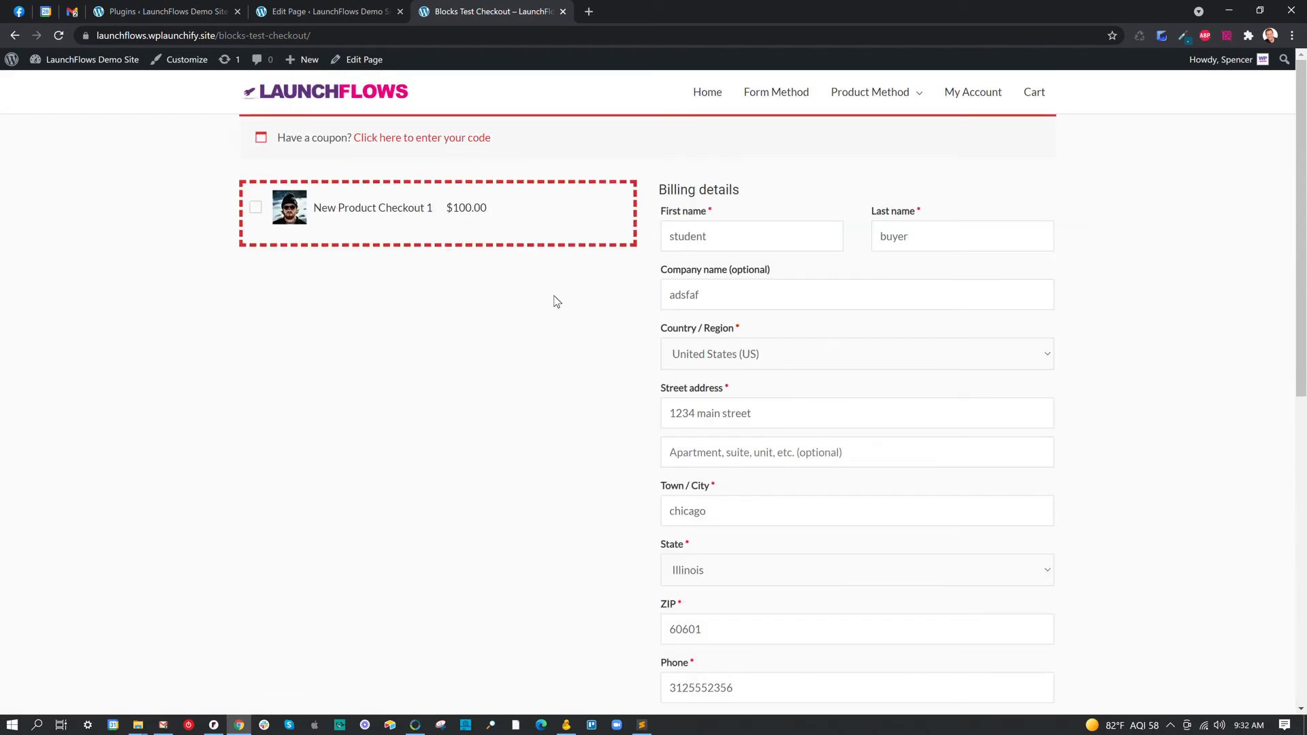
click(346, 12)
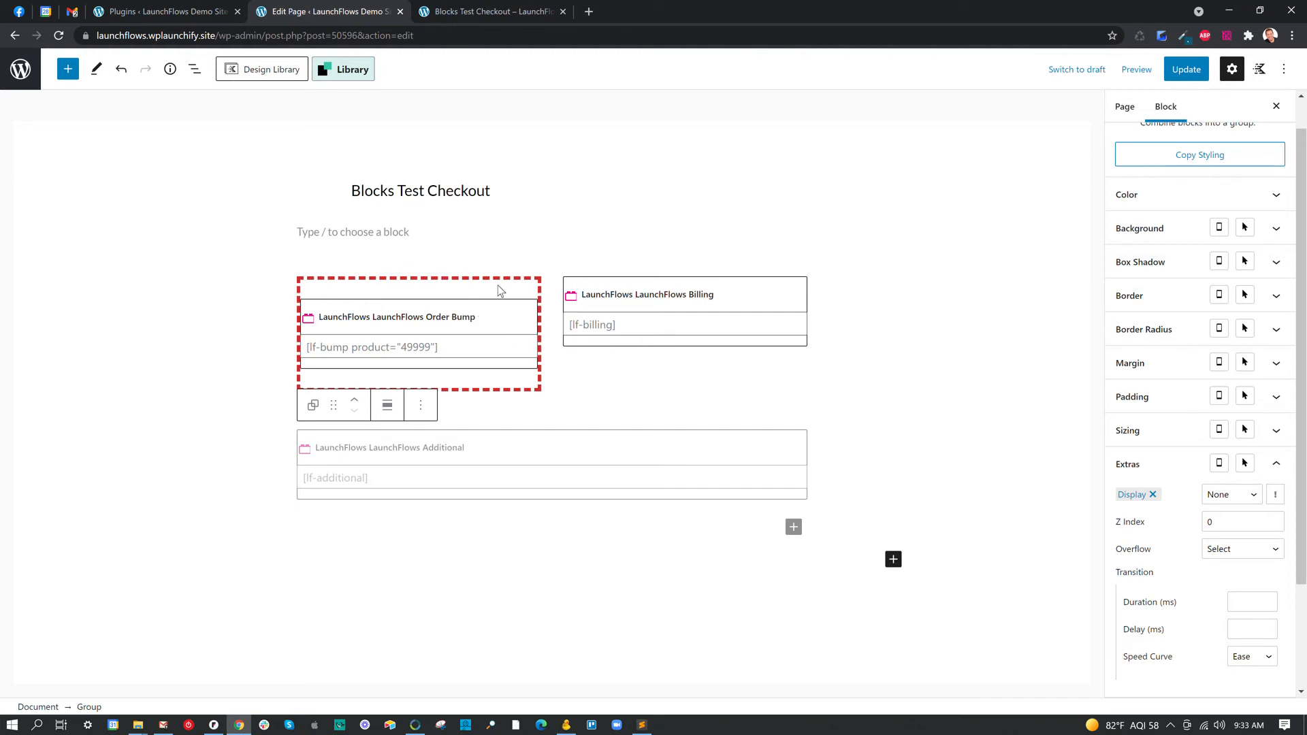
click(516, 8)
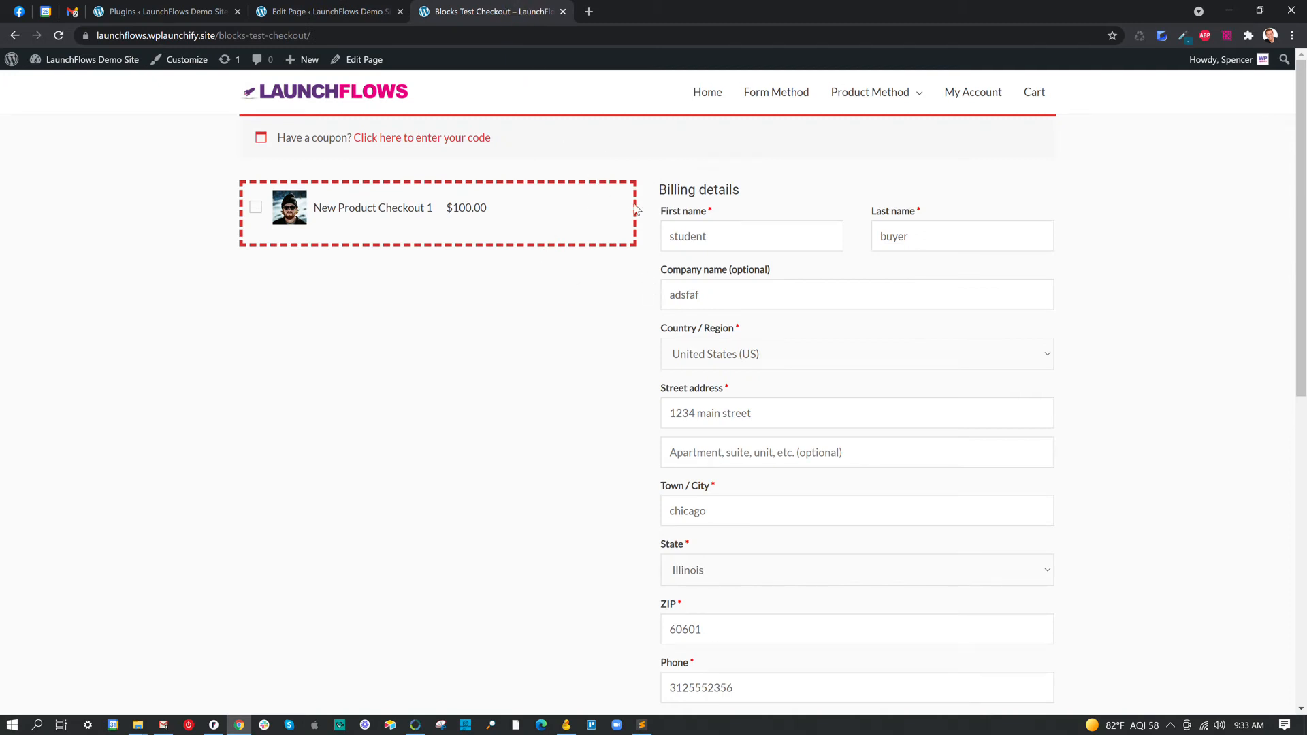
Activate the Kadence theme for the site and refresh the live checkout page to view it in that theme
click(160, 12)
mouse_move(61, 321)
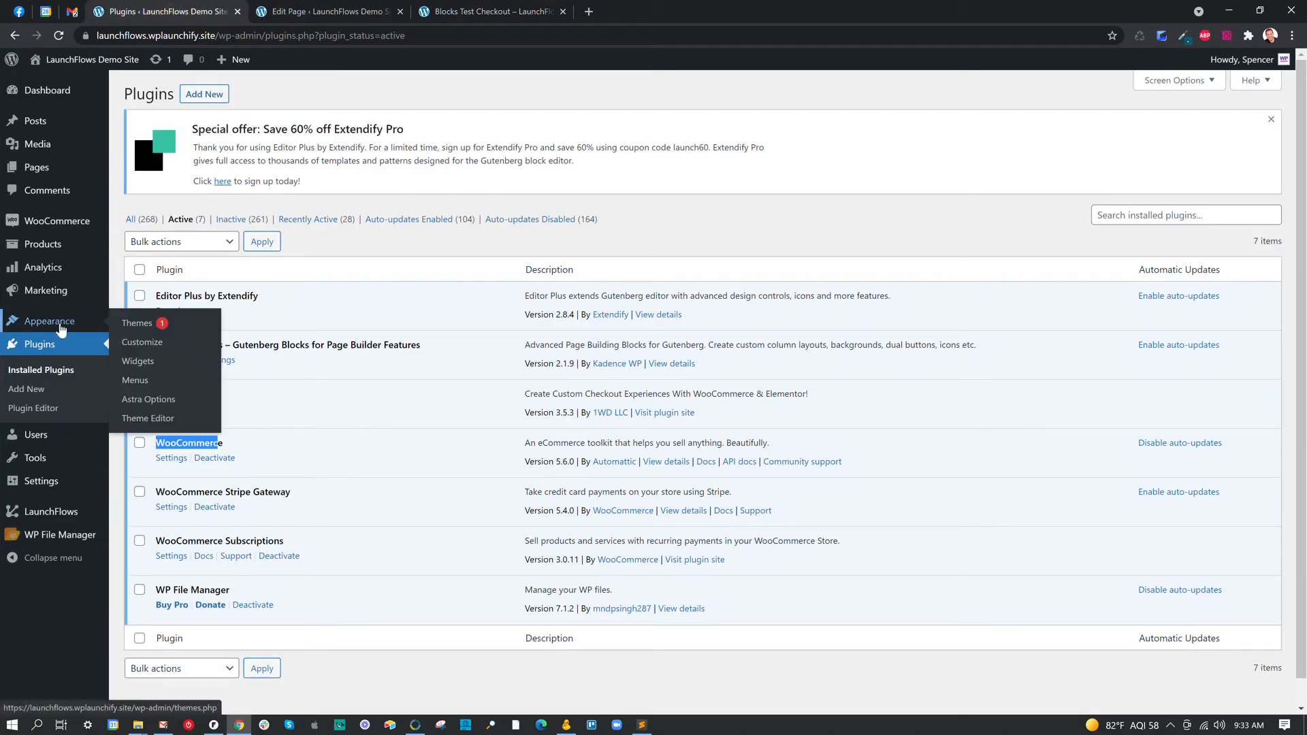
click(140, 322)
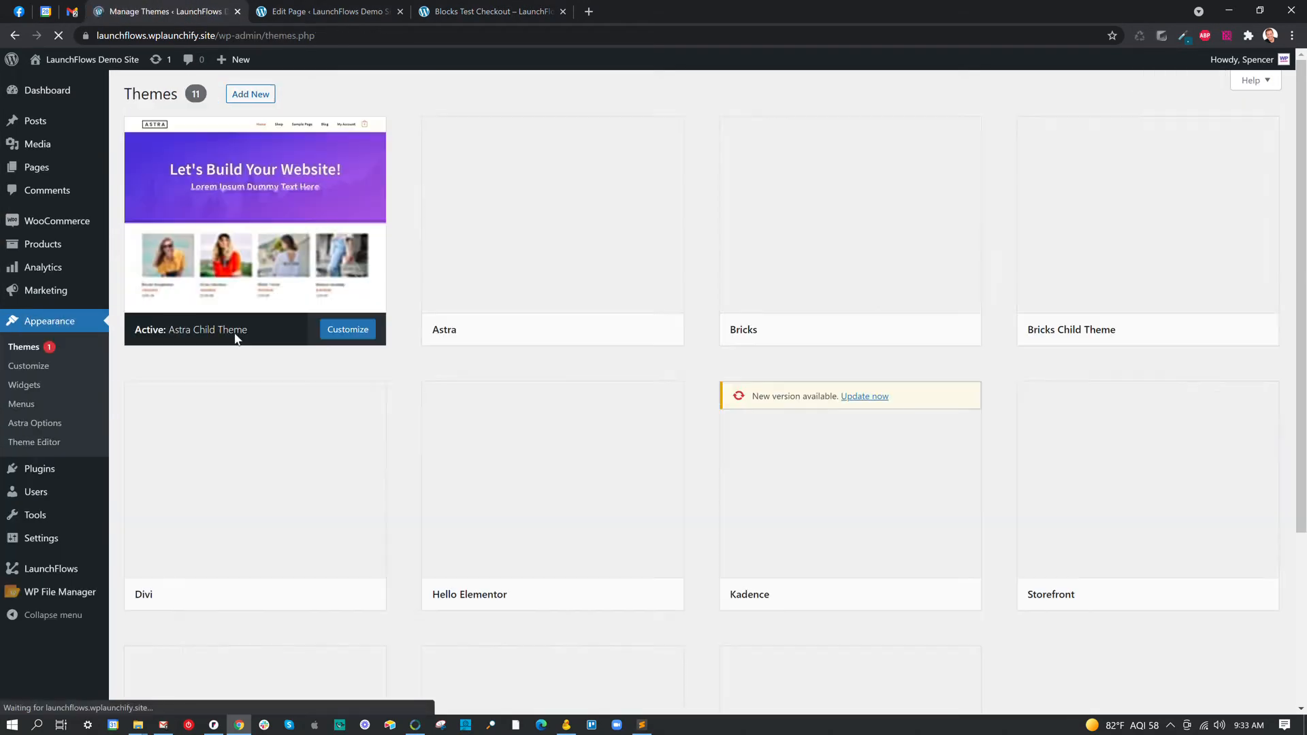
mouse_move(822, 392)
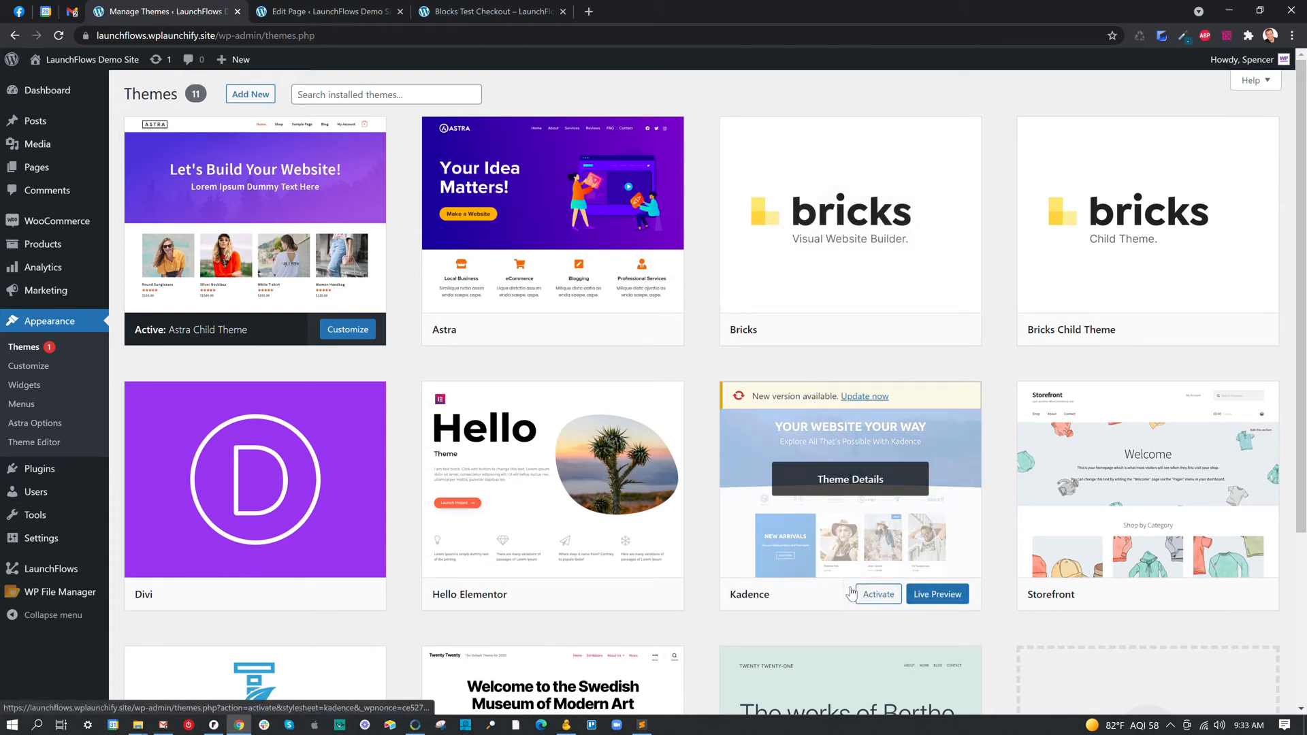
click(878, 594)
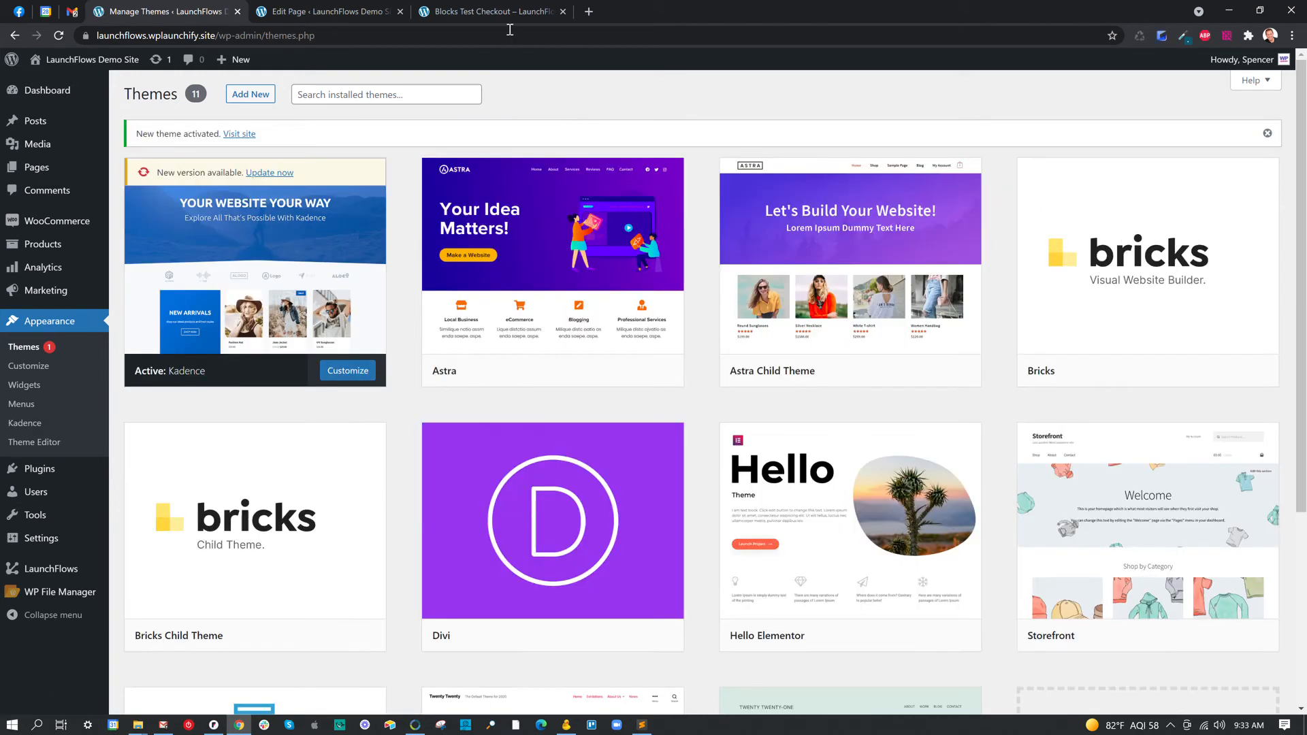
click(475, 13)
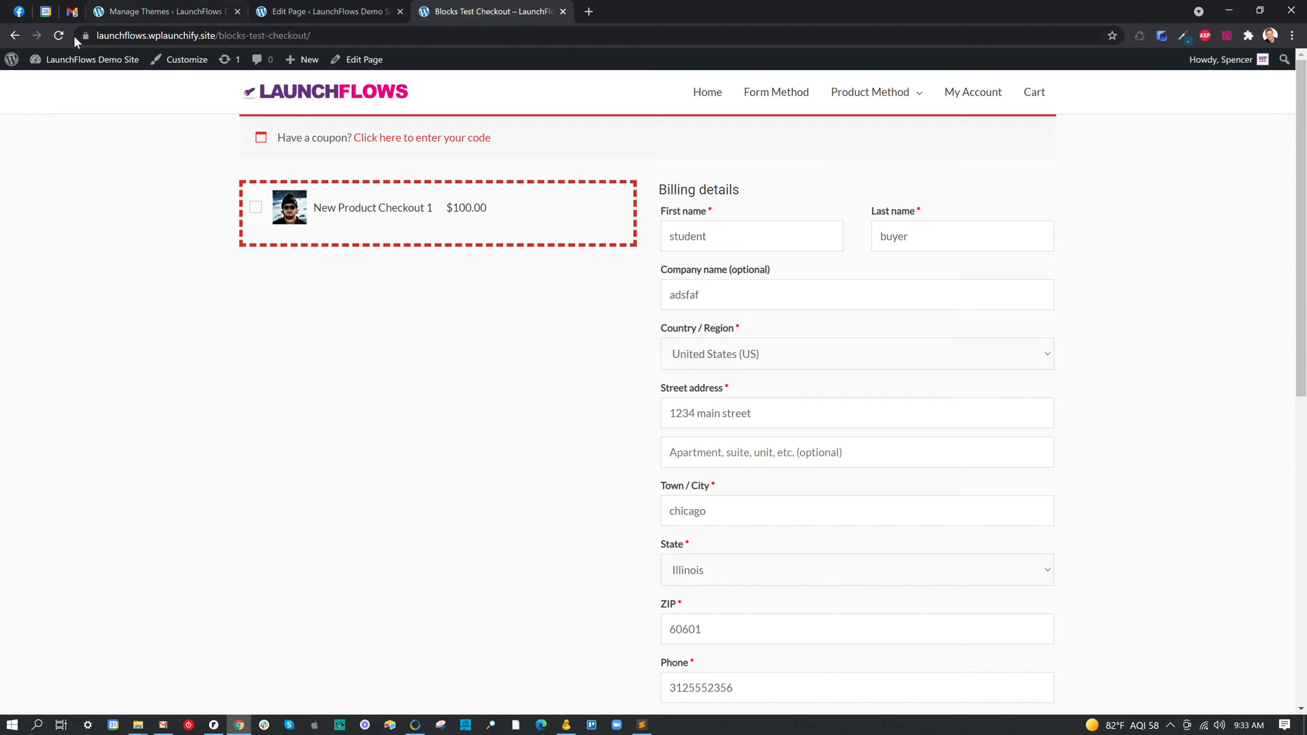
click(59, 35)
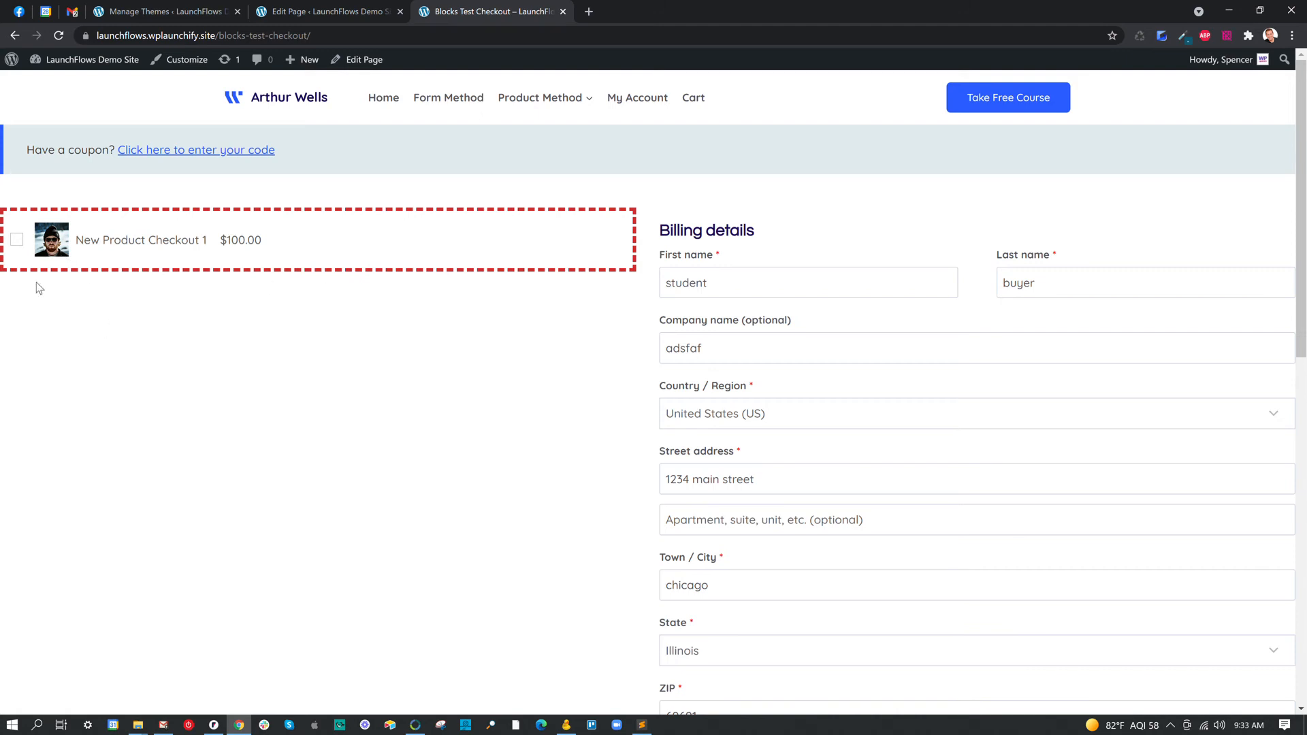
Set the LF container layout width to 80% in the LaunchFlows global options and save the changes
click(205, 11)
mouse_move(48, 598)
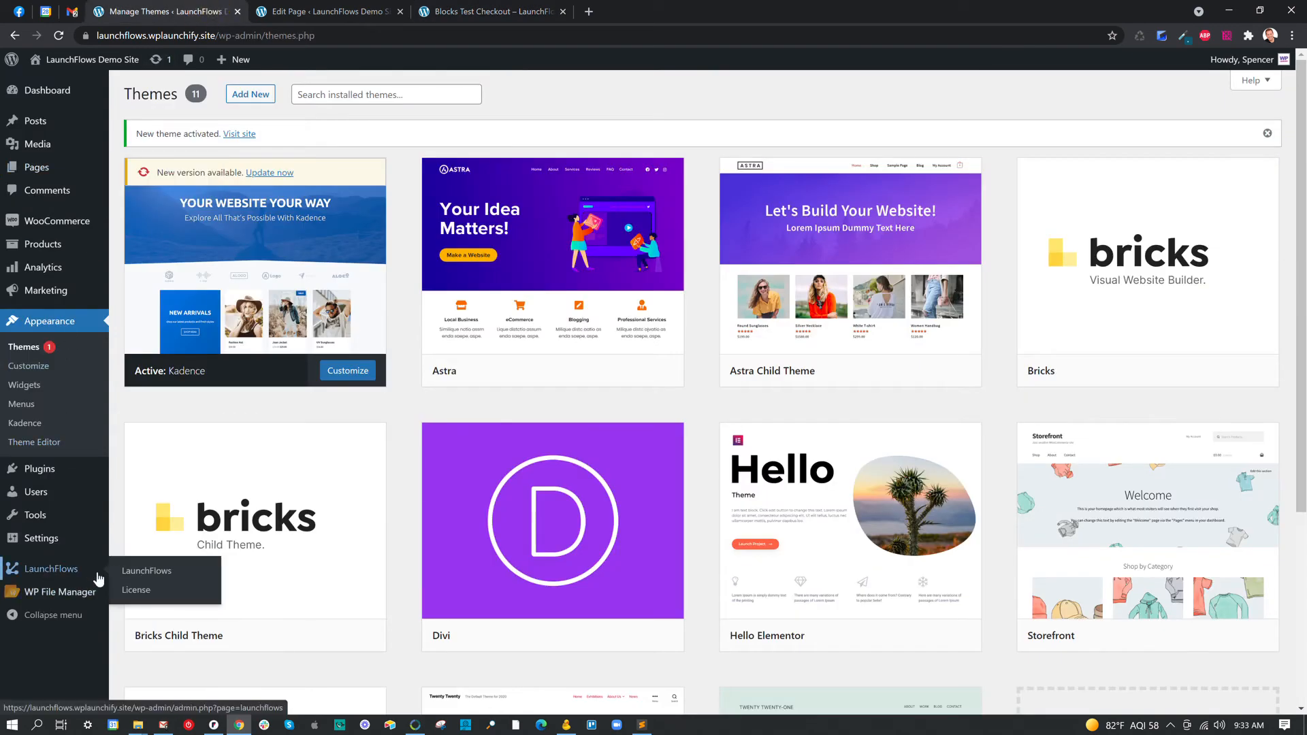
click(156, 571)
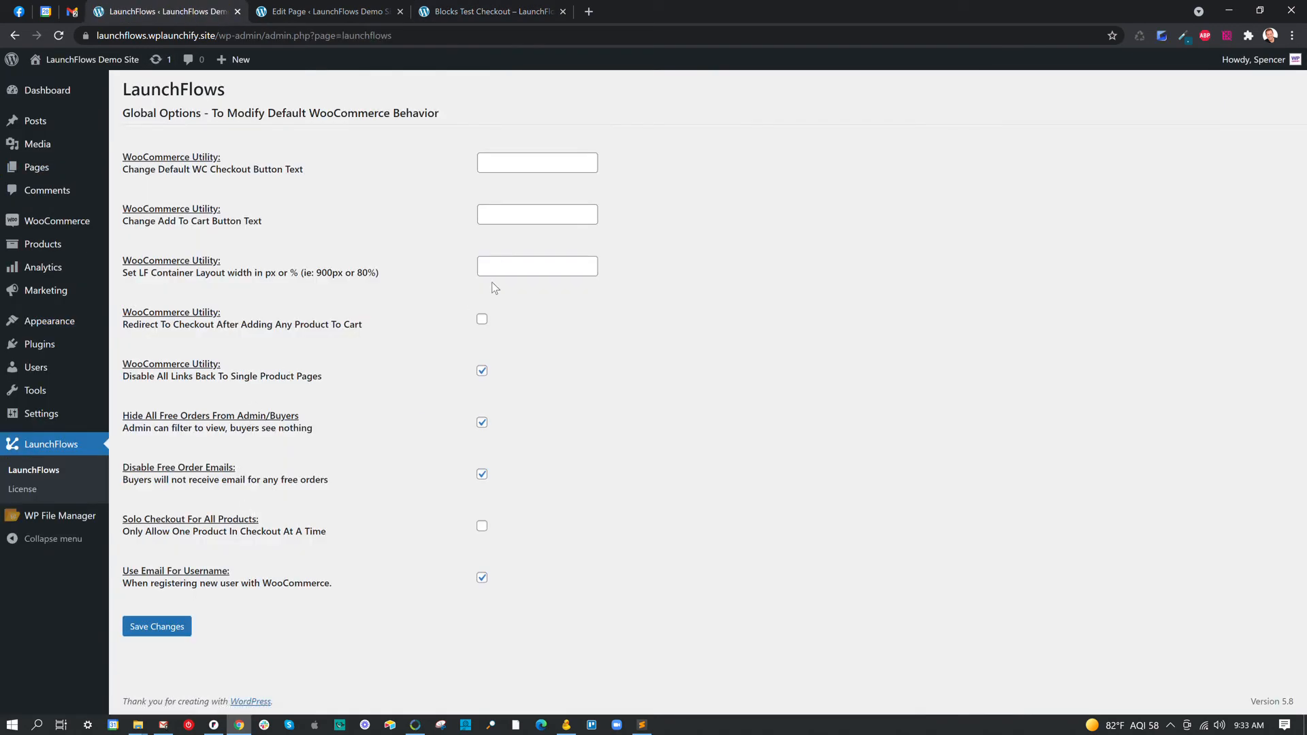
click(593, 272)
text(80%)
click(153, 625)
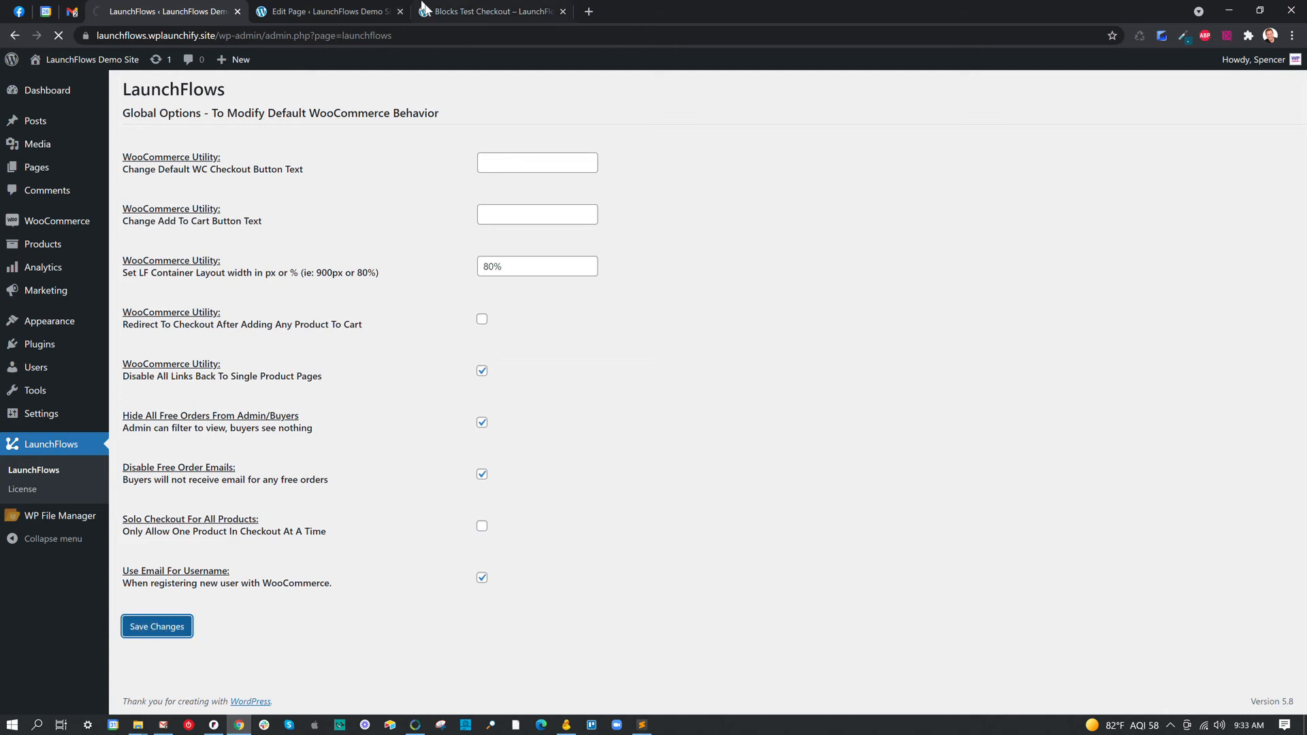
Refresh the live checkout page and examine the container width and billing section
click(469, 10)
click(60, 34)
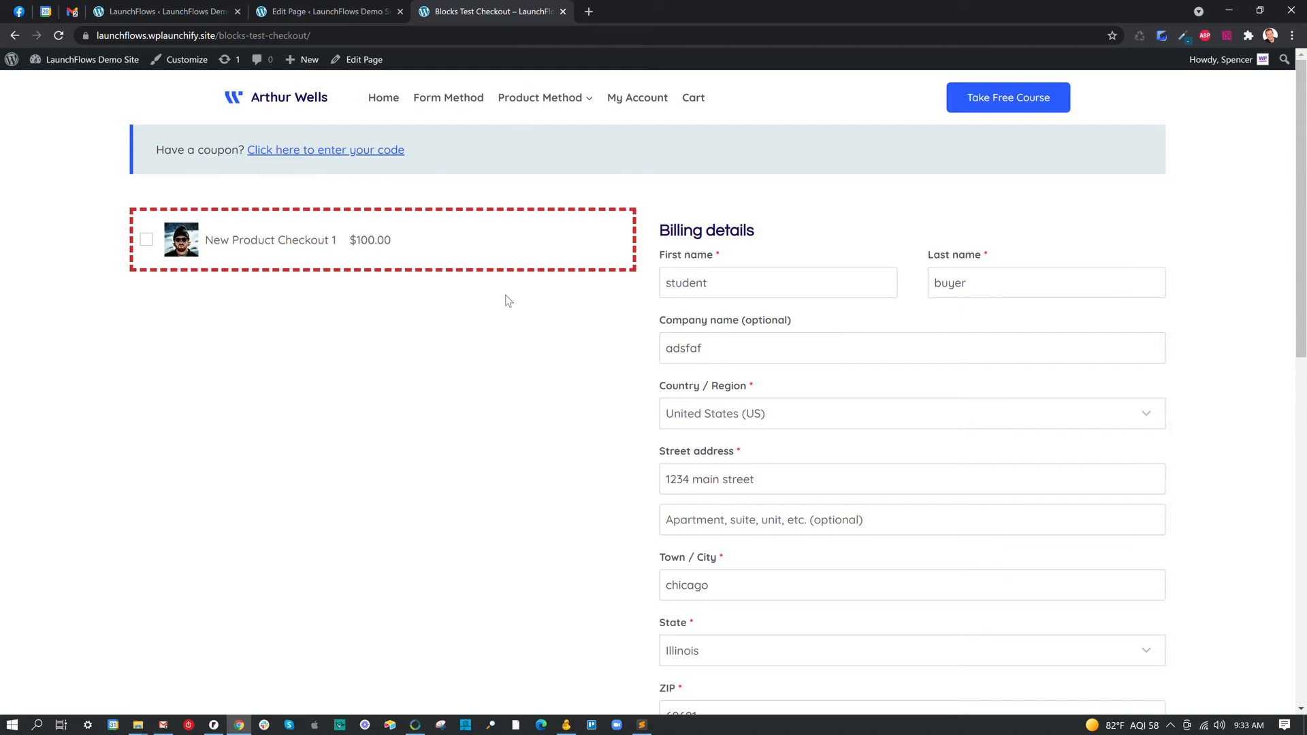
drag(673, 231, 488, 274)
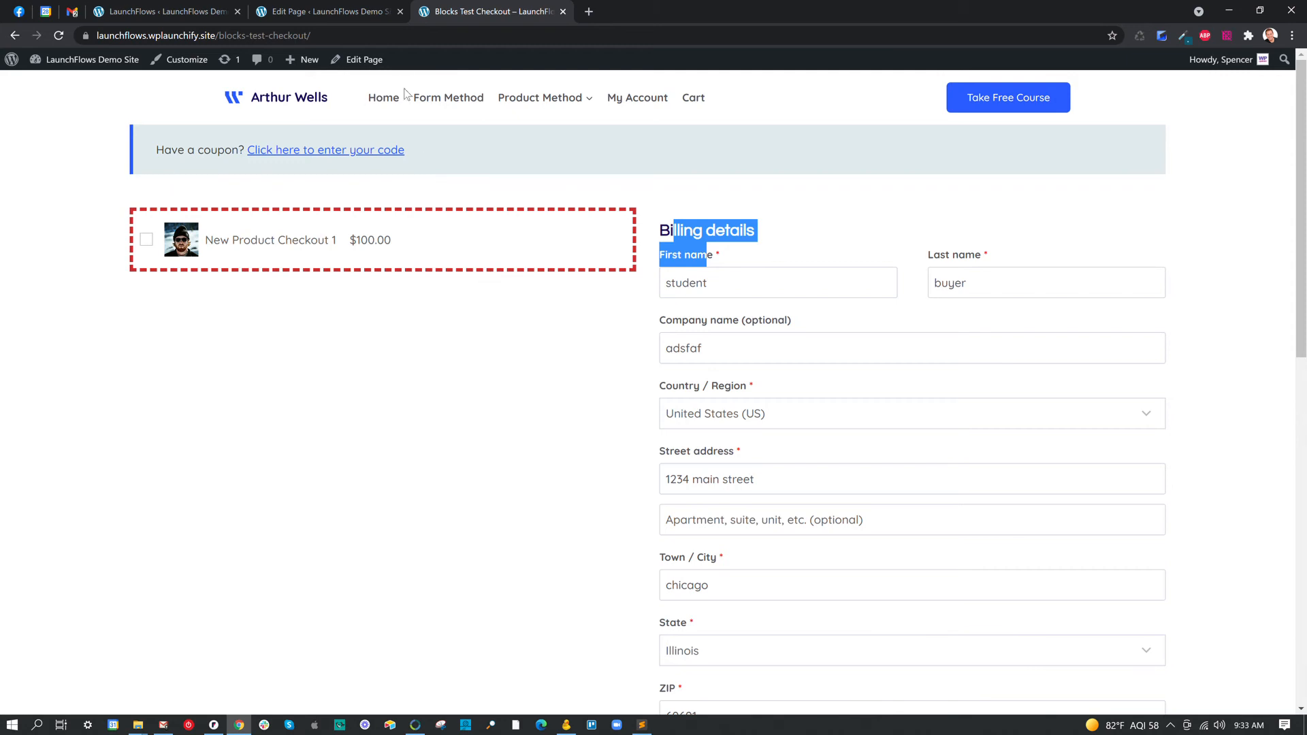
Insert the yellow "Creative." section from the Design Library into the checkout page and move it above the checkout columns
click(360, 12)
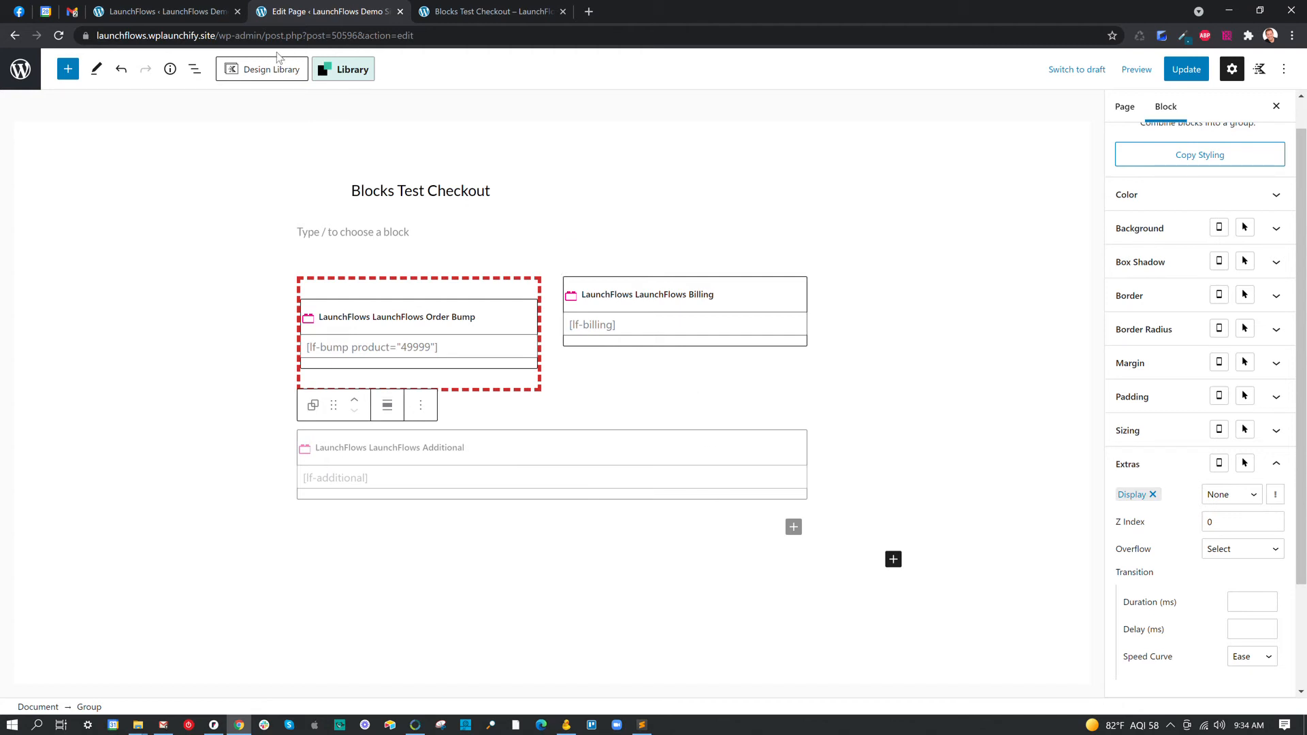
click(273, 75)
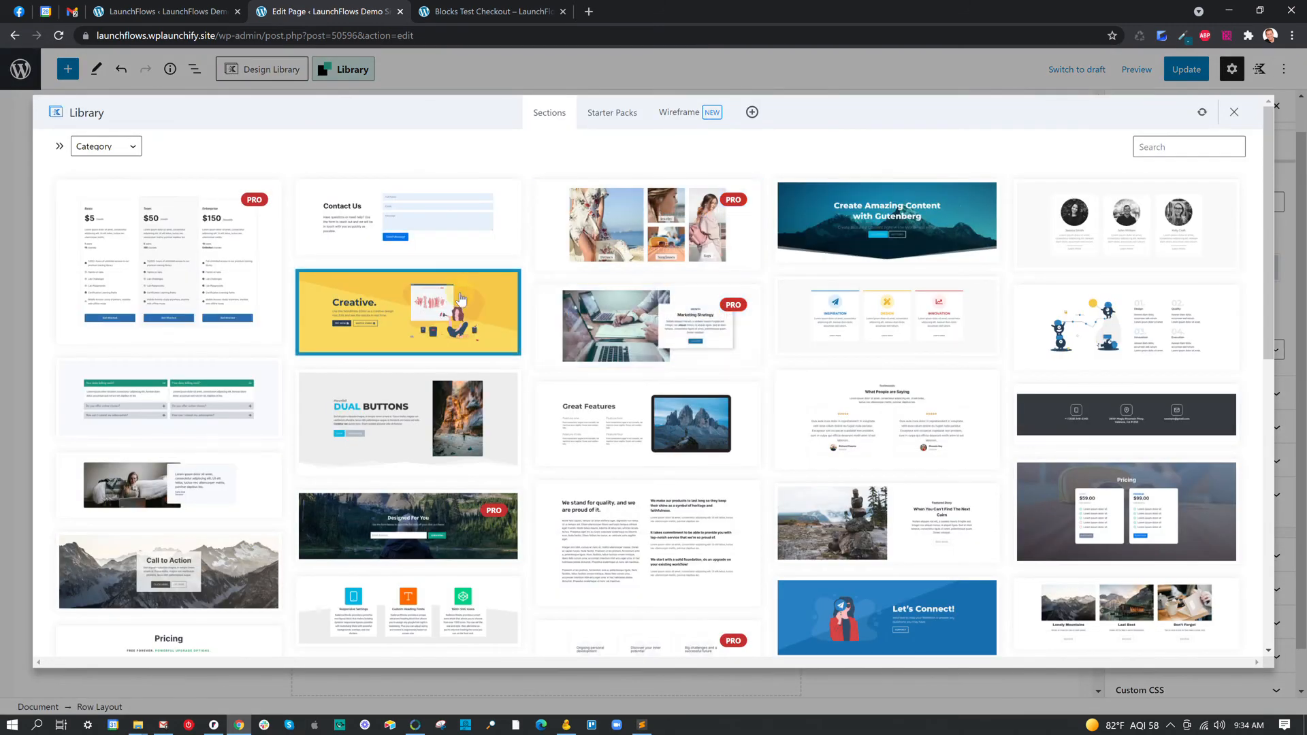
click(466, 299)
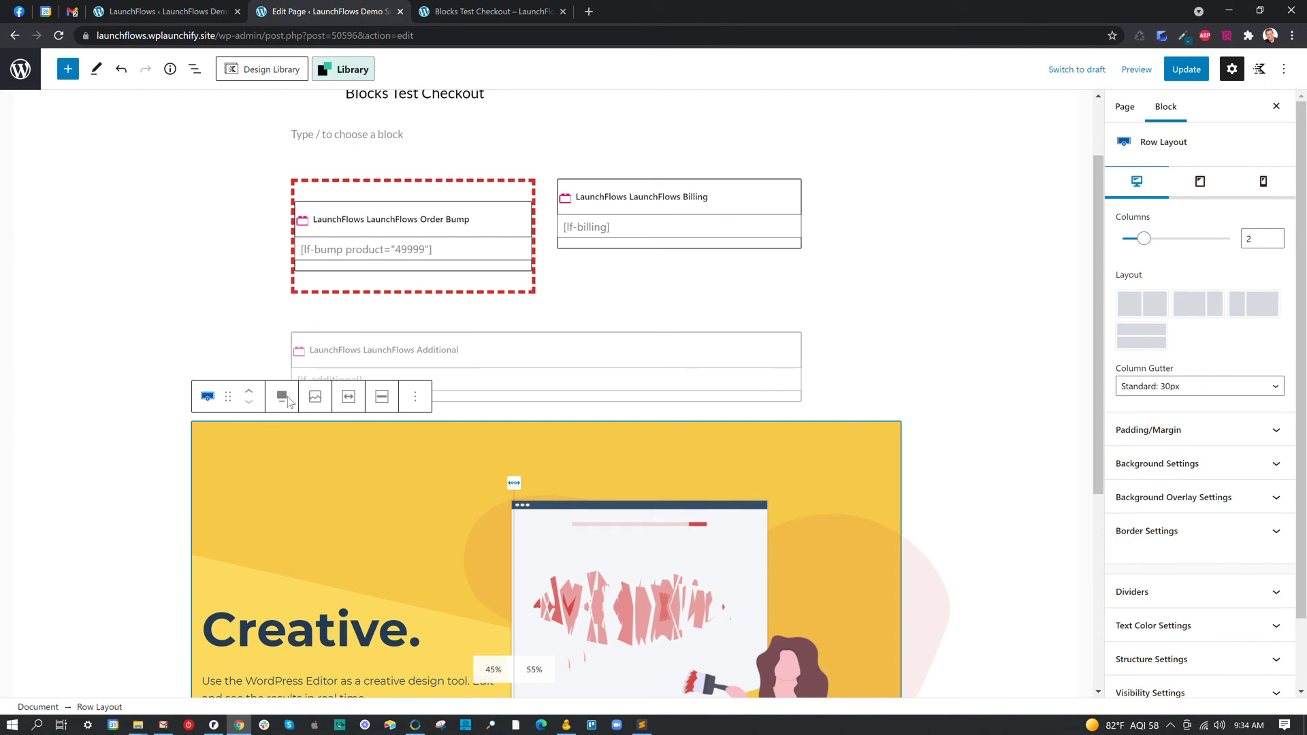
click(249, 392)
click(249, 392)
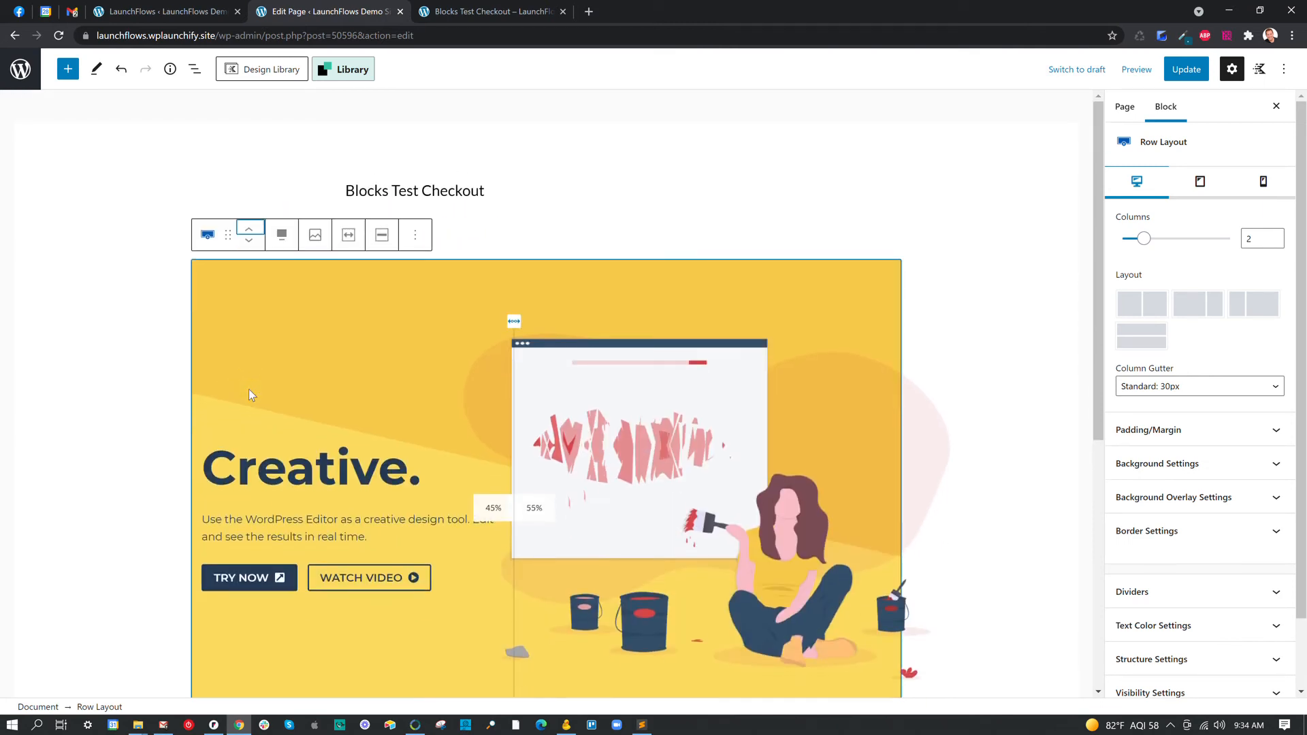
Move the red-bordered Order Bump group into the Creative section, between its heading and description text
scroll(458, 468, down, 3)
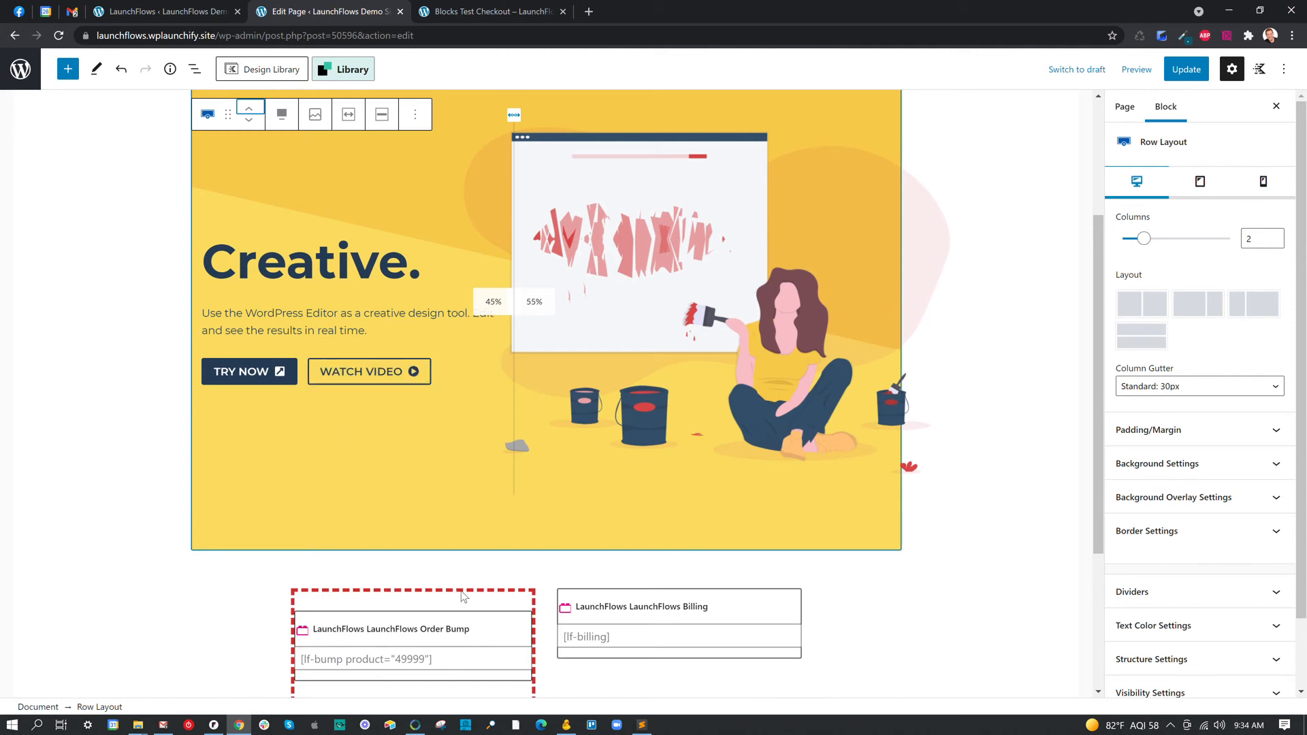
click(470, 629)
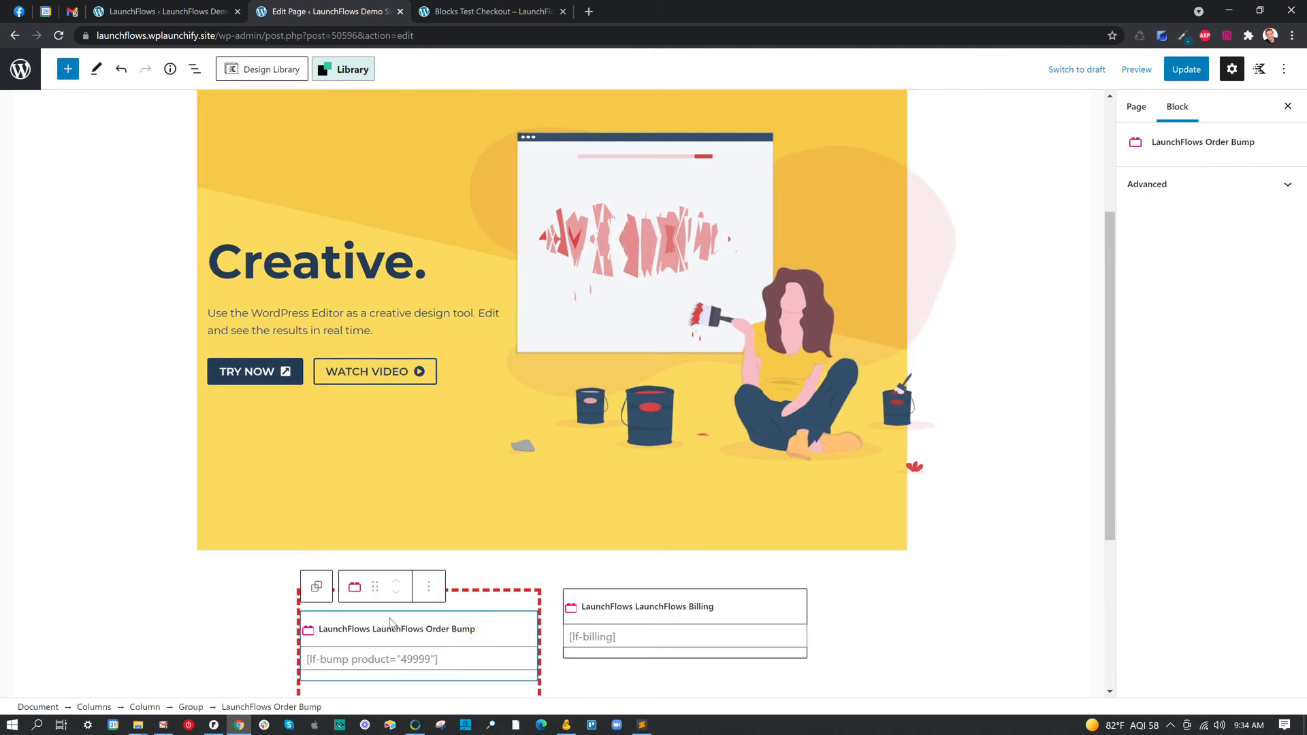
click(483, 598)
drag(375, 564, 333, 495)
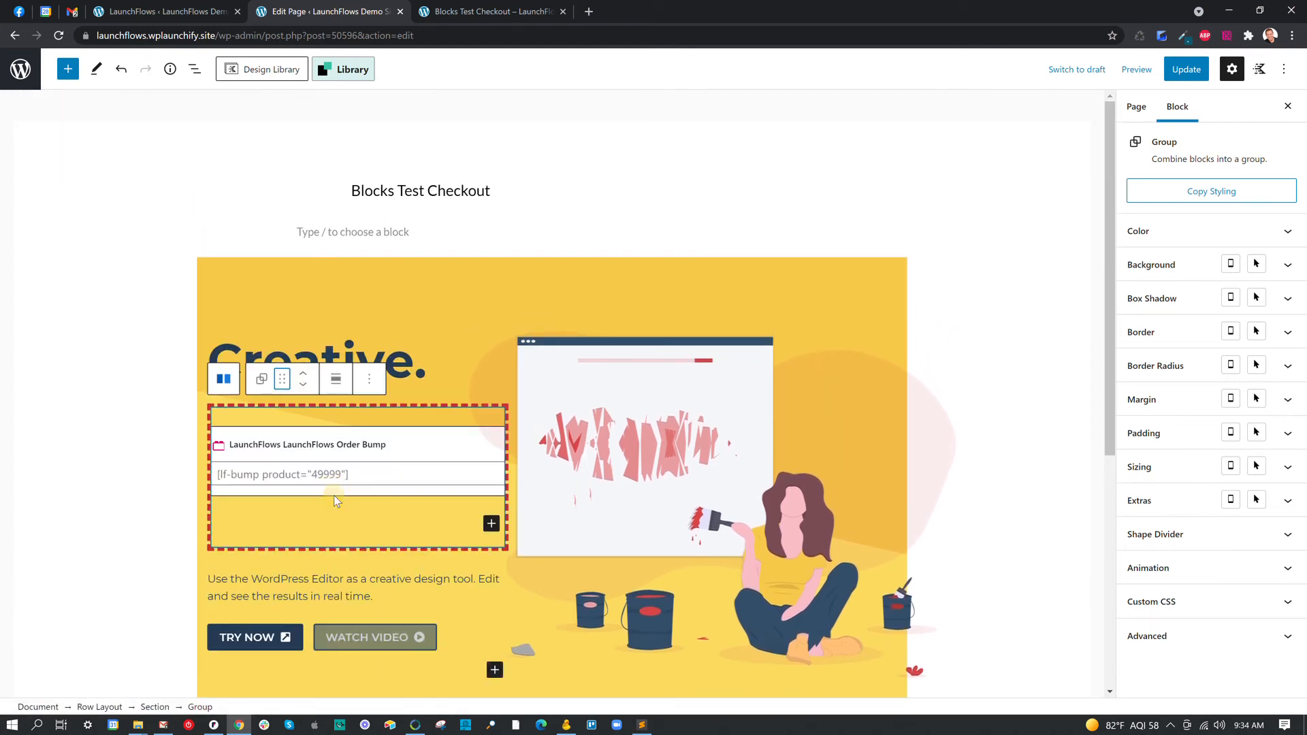
Update the page and refresh the live checkout to view the order bump inside the Creative section
click(1178, 69)
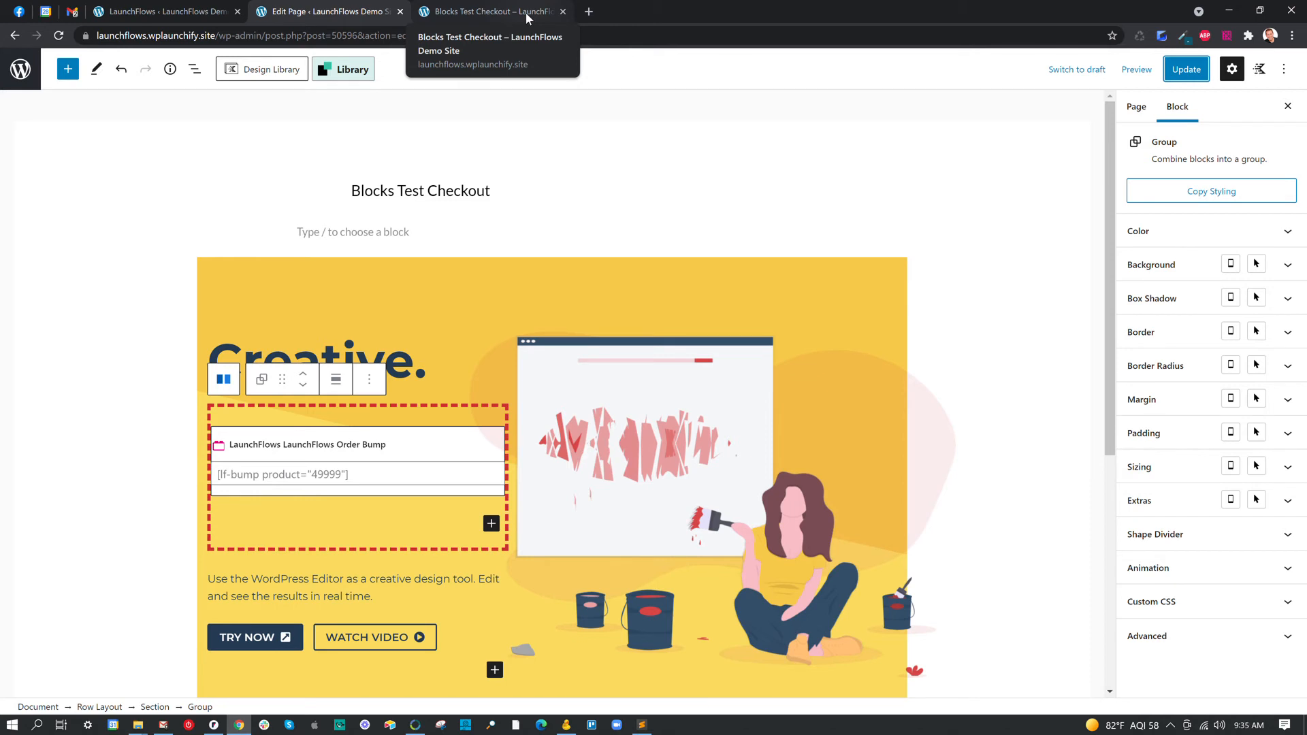
click(524, 11)
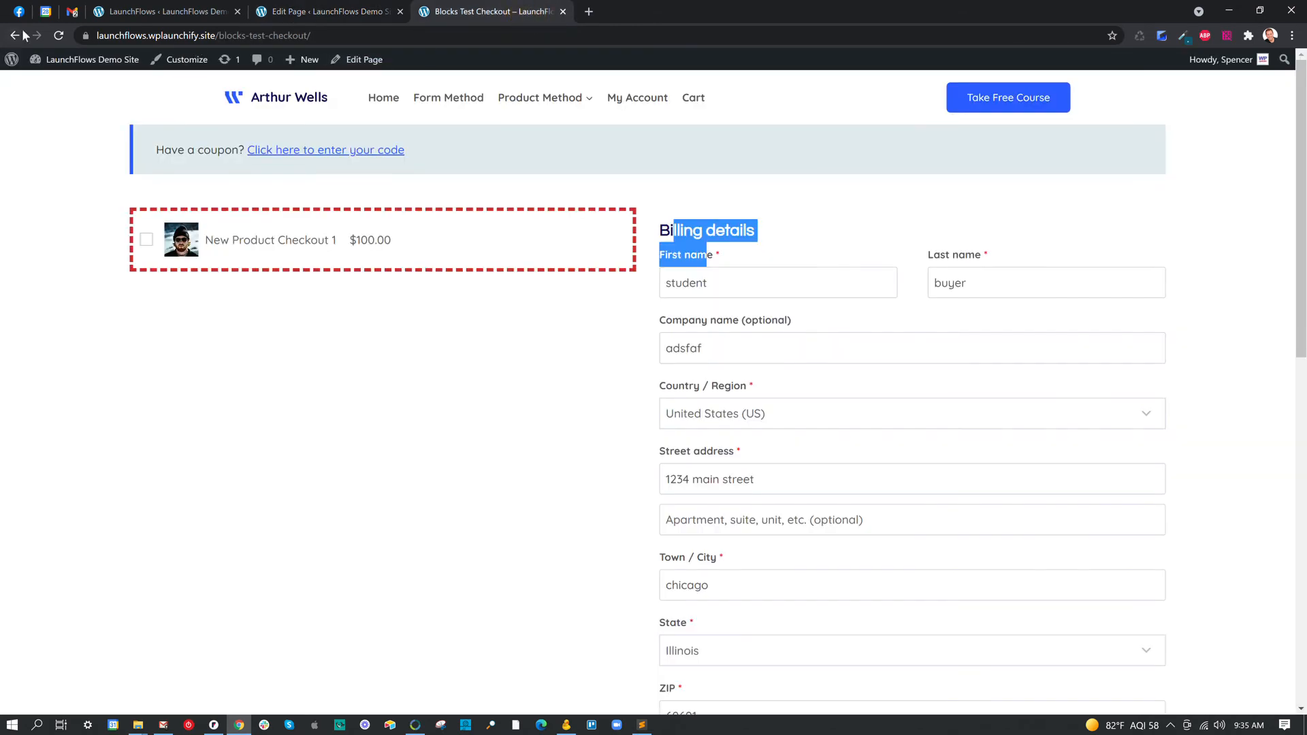
click(59, 35)
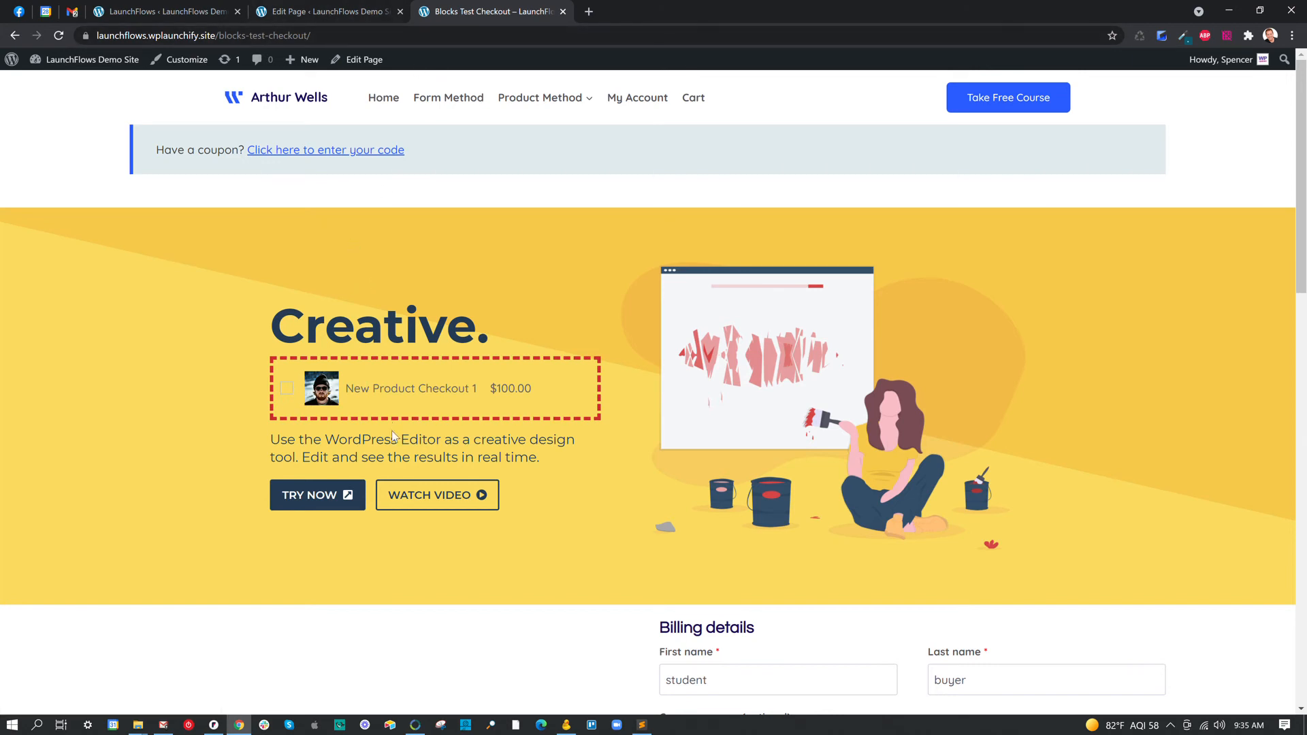
Return to the checkout page editor and set the red-bordered Order Bump group's background to solid white, #ffffff
click(322, 13)
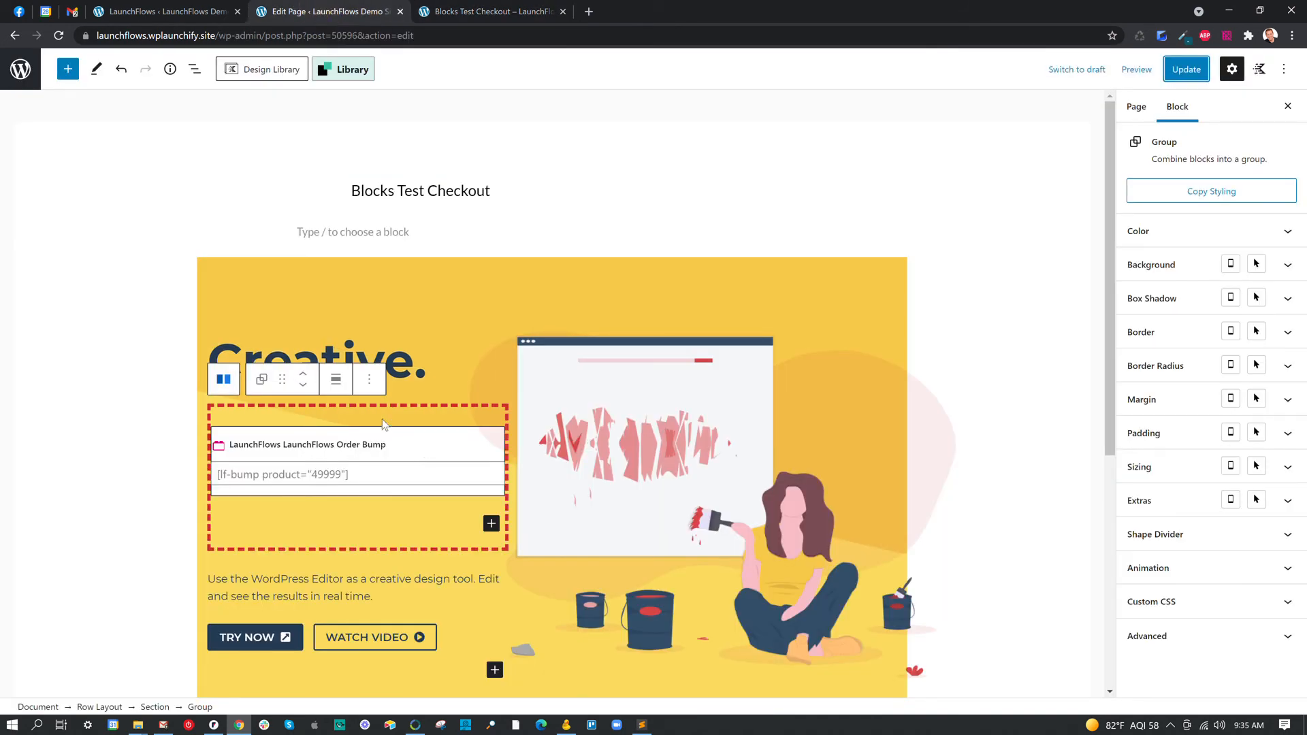
click(376, 446)
click(349, 438)
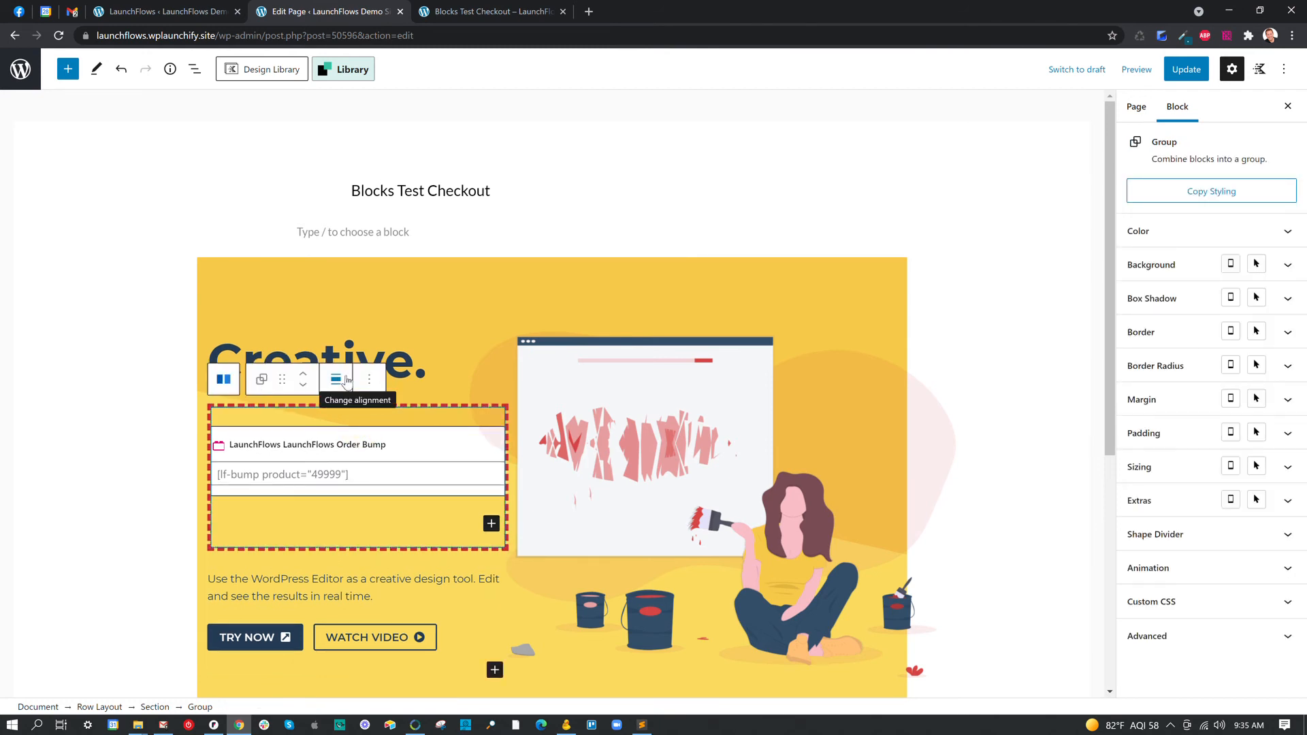
click(1144, 266)
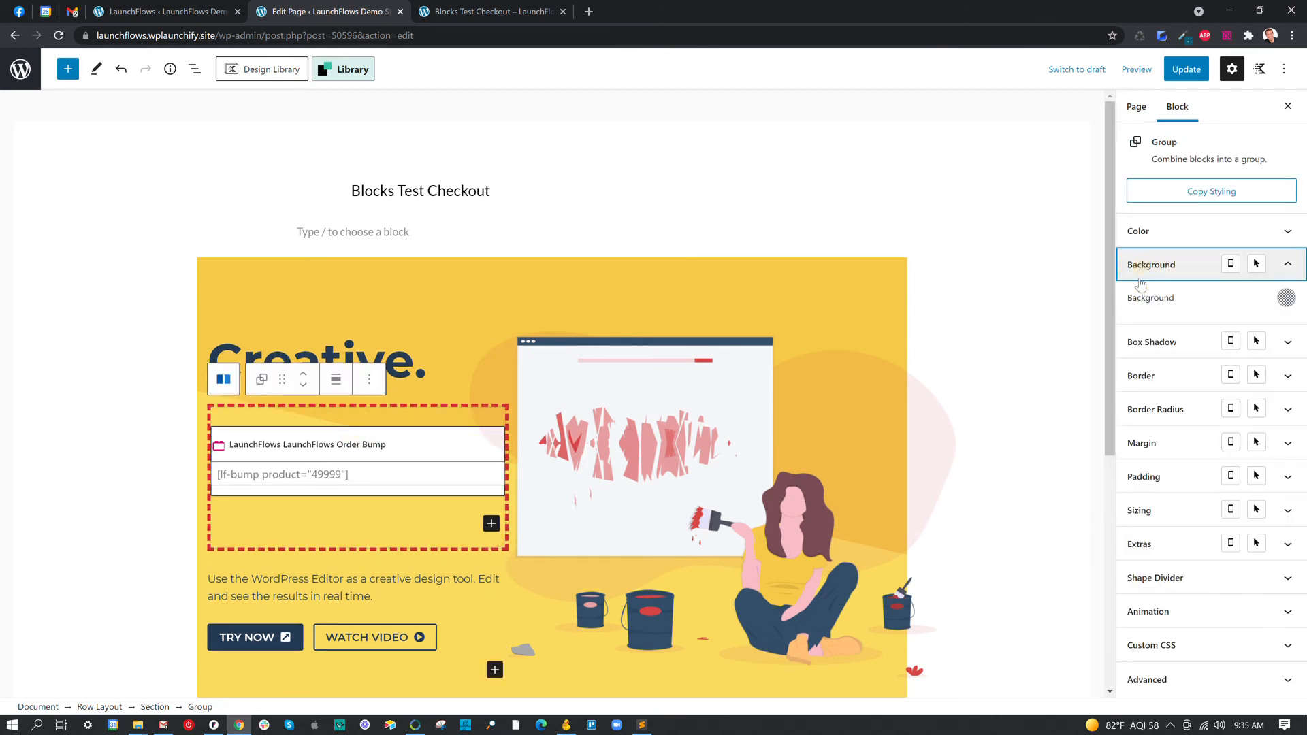
click(1285, 297)
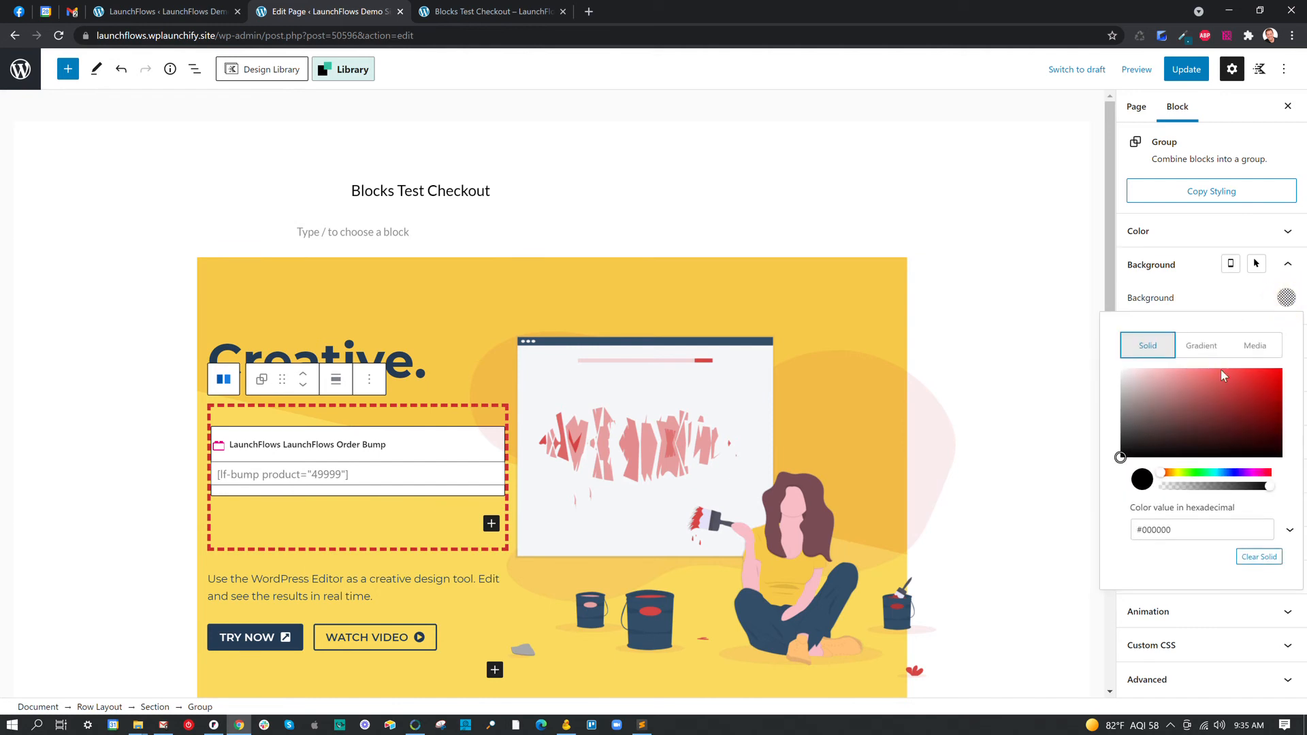
click(1120, 367)
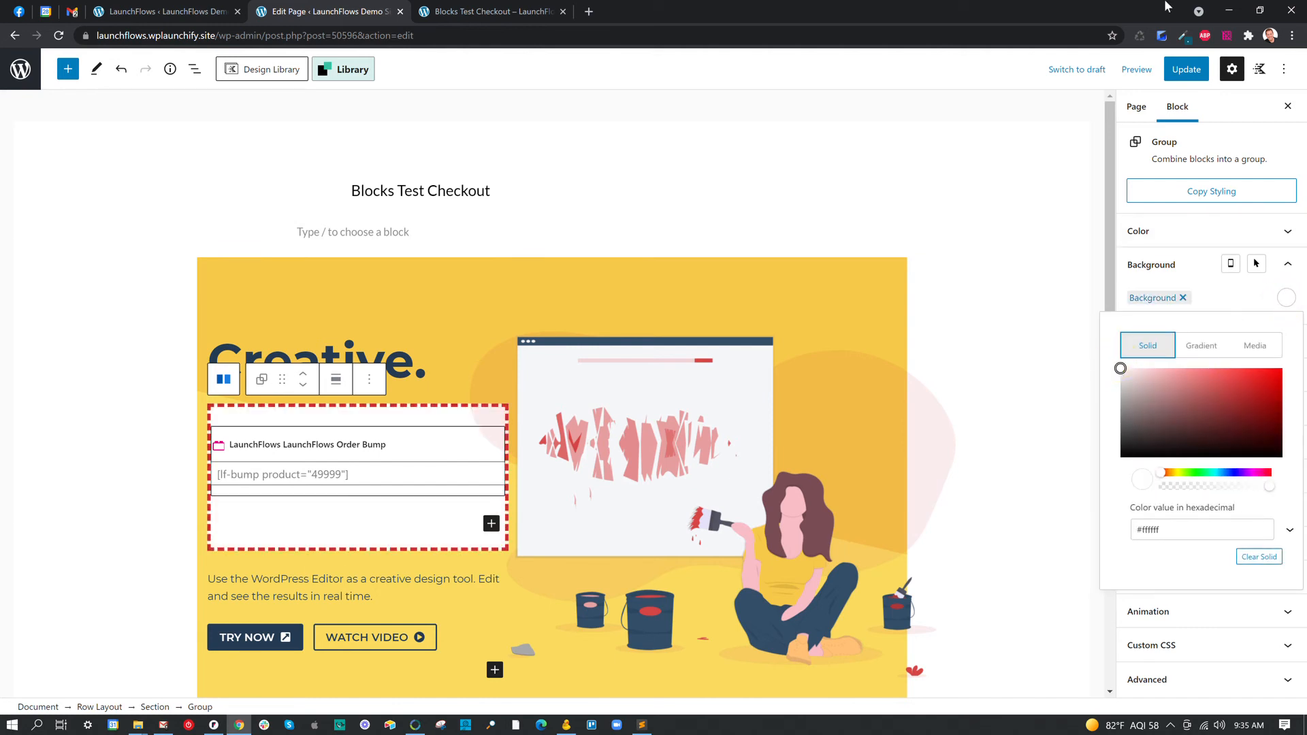
Update the page and refresh the live checkout to view the order bump's white background
click(1180, 71)
click(490, 12)
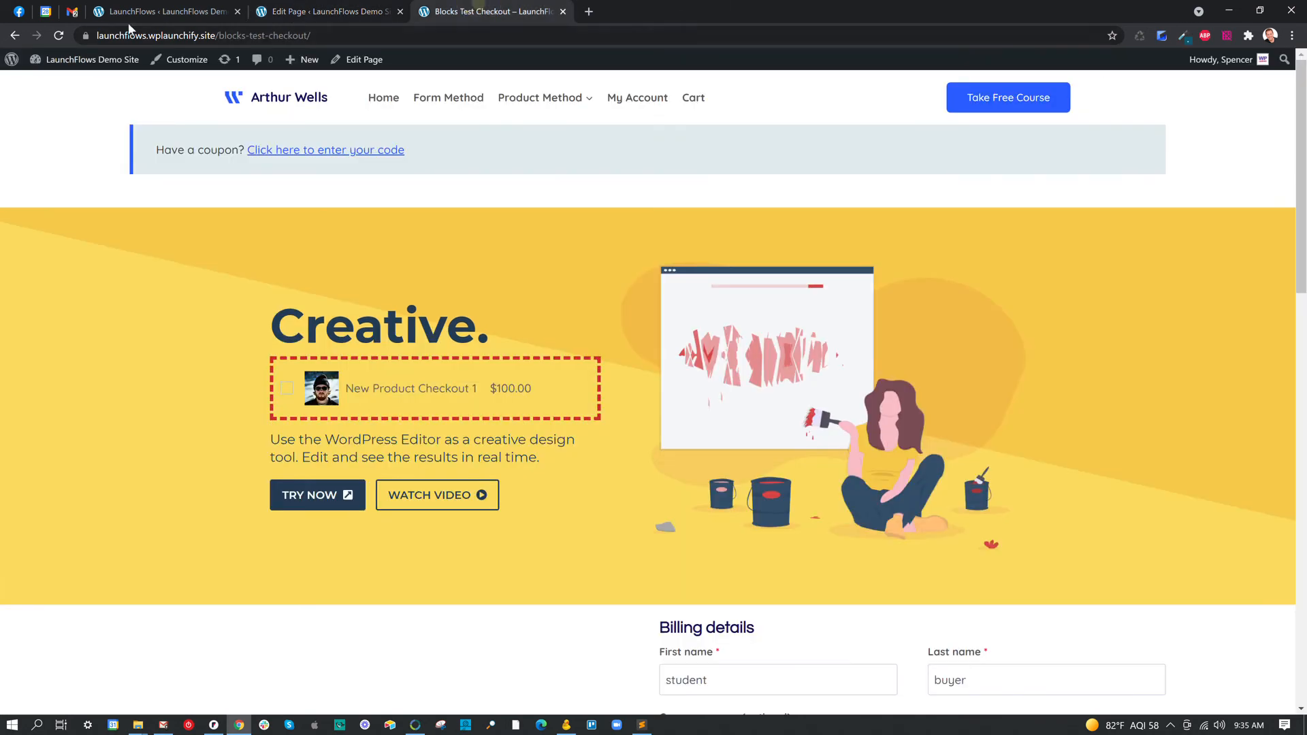
click(60, 37)
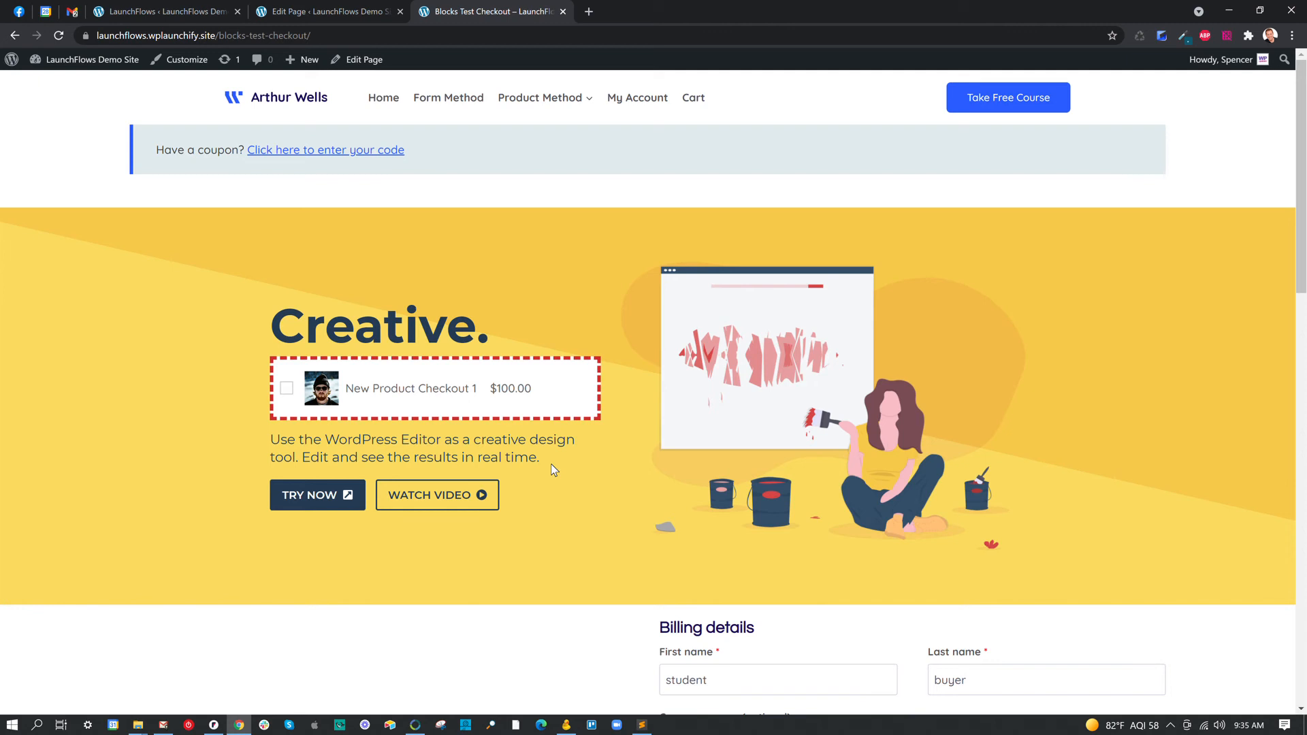
Back in the page editor, copy the entire Row Layout block holding the Creative section, locating it in the block list view
click(359, 13)
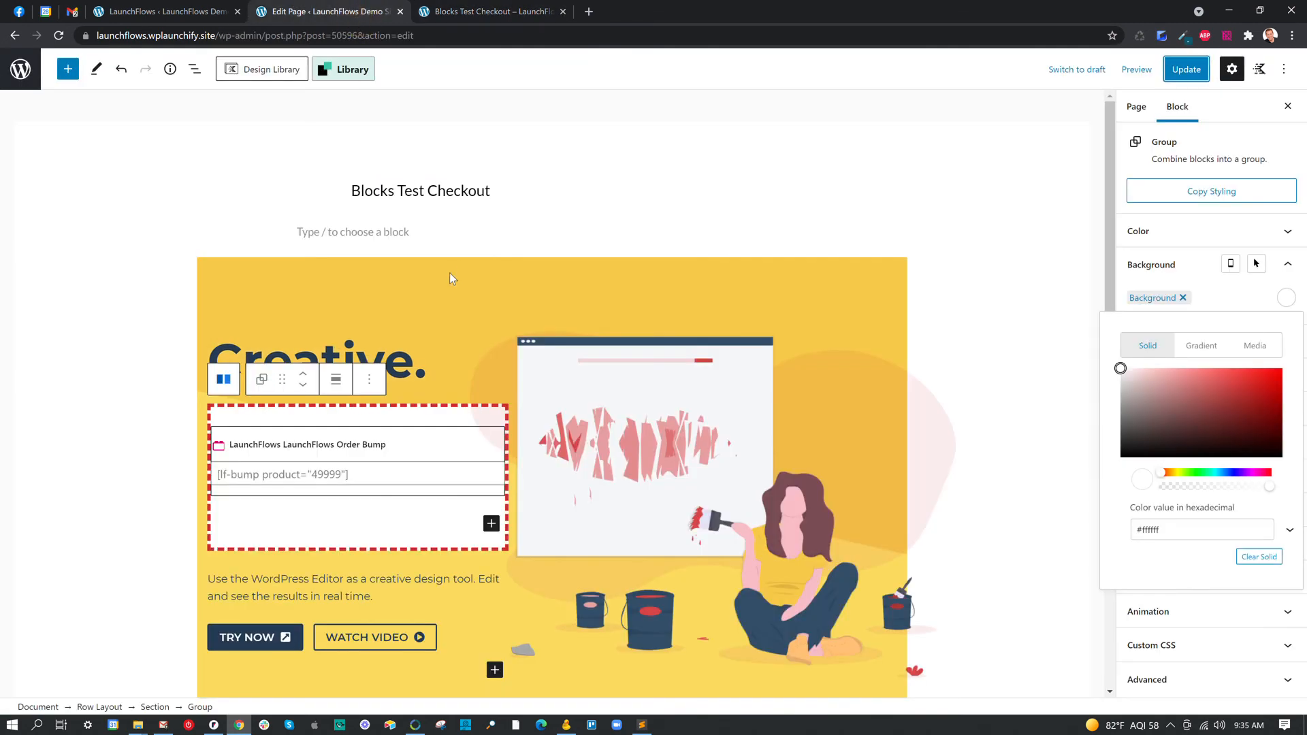
click(389, 275)
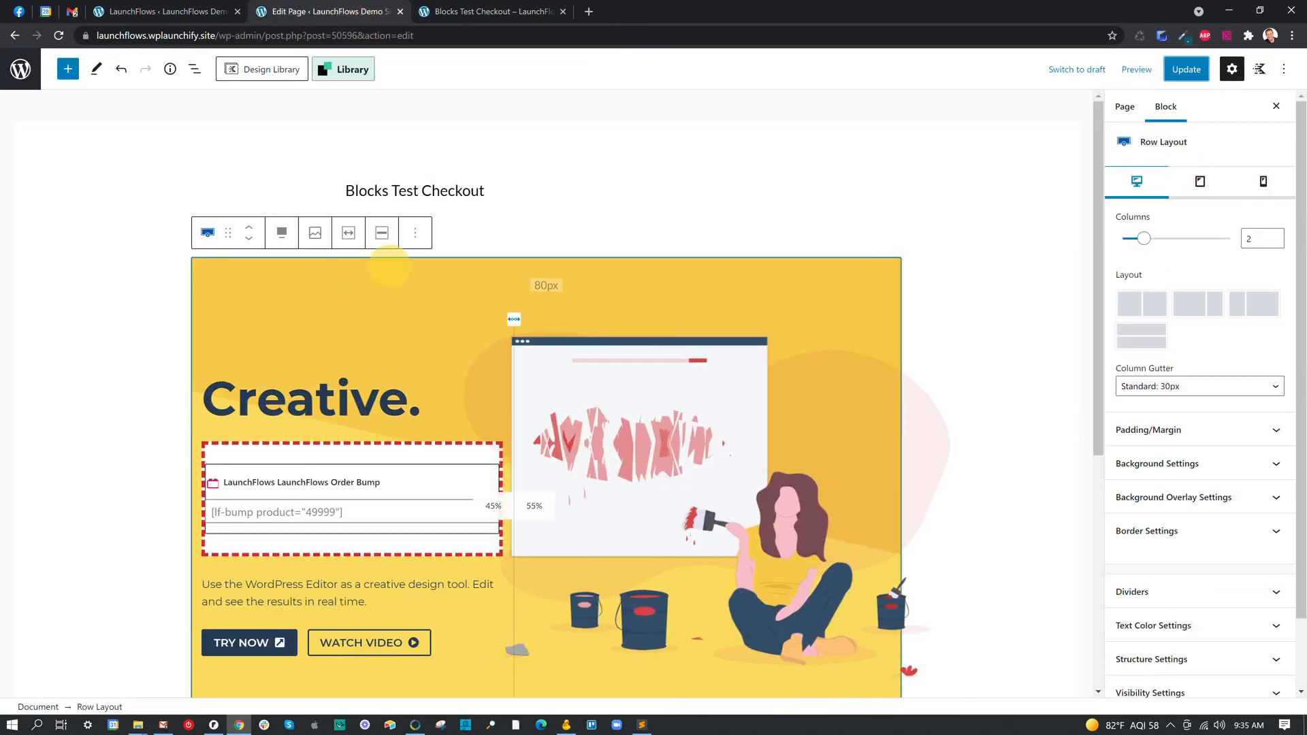
click(194, 68)
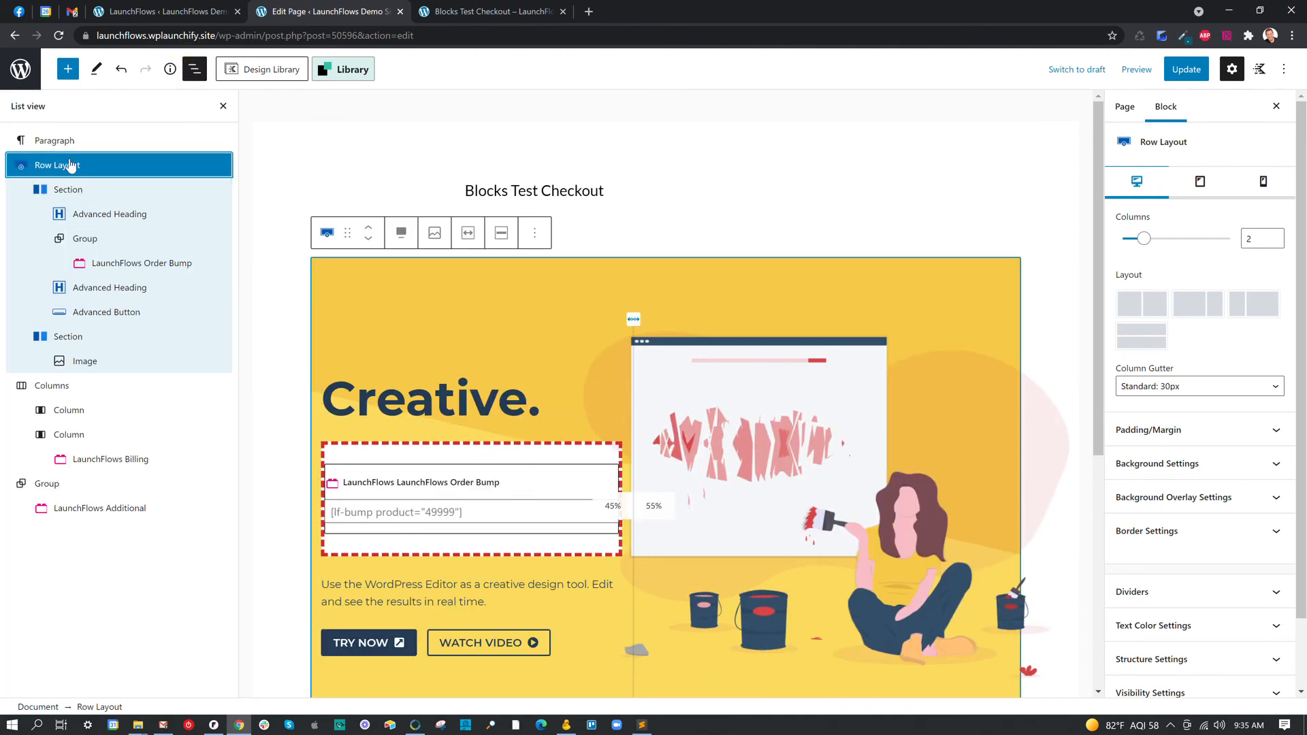
click(67, 192)
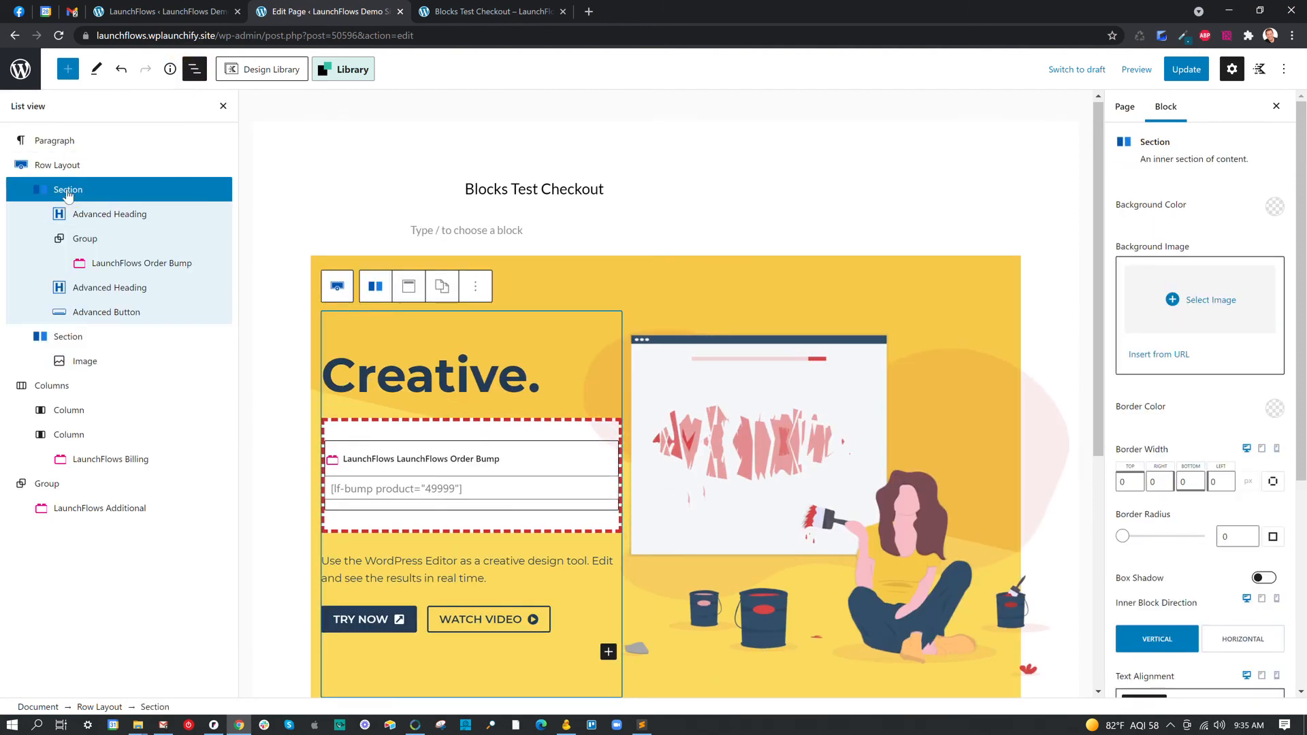
click(58, 168)
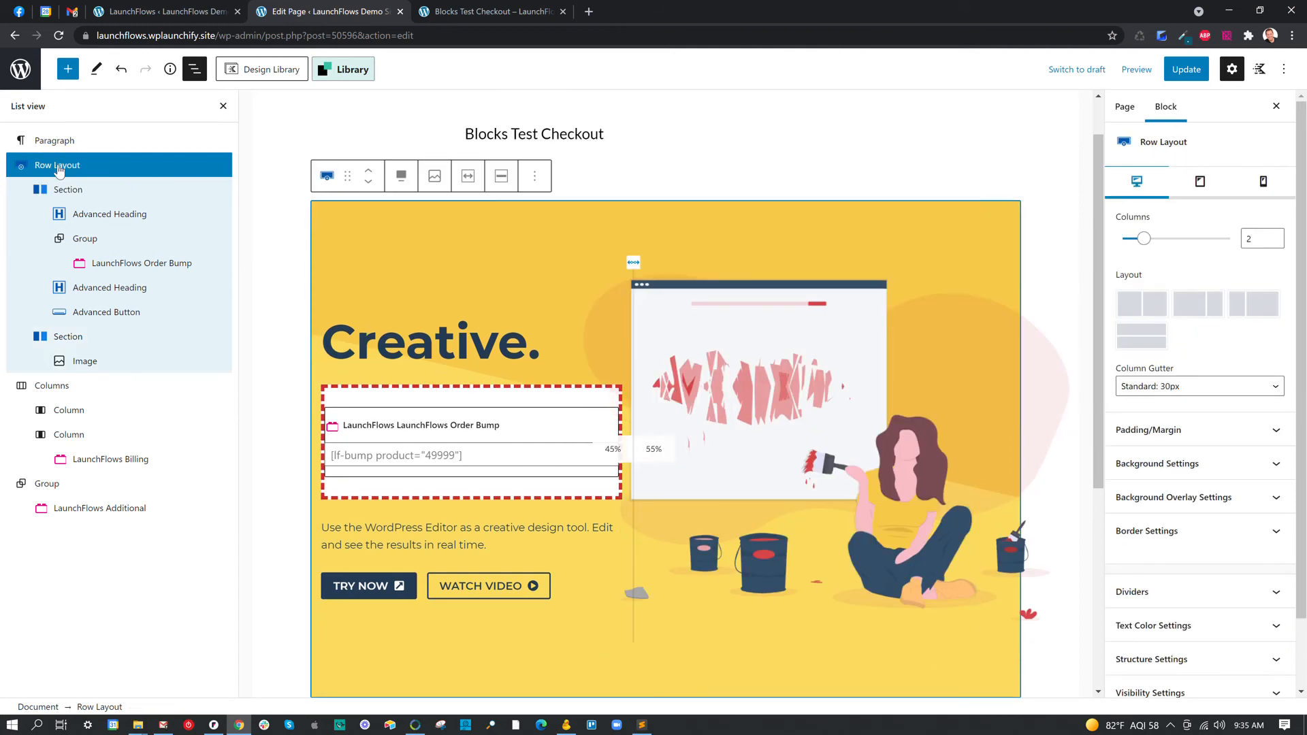
click(535, 175)
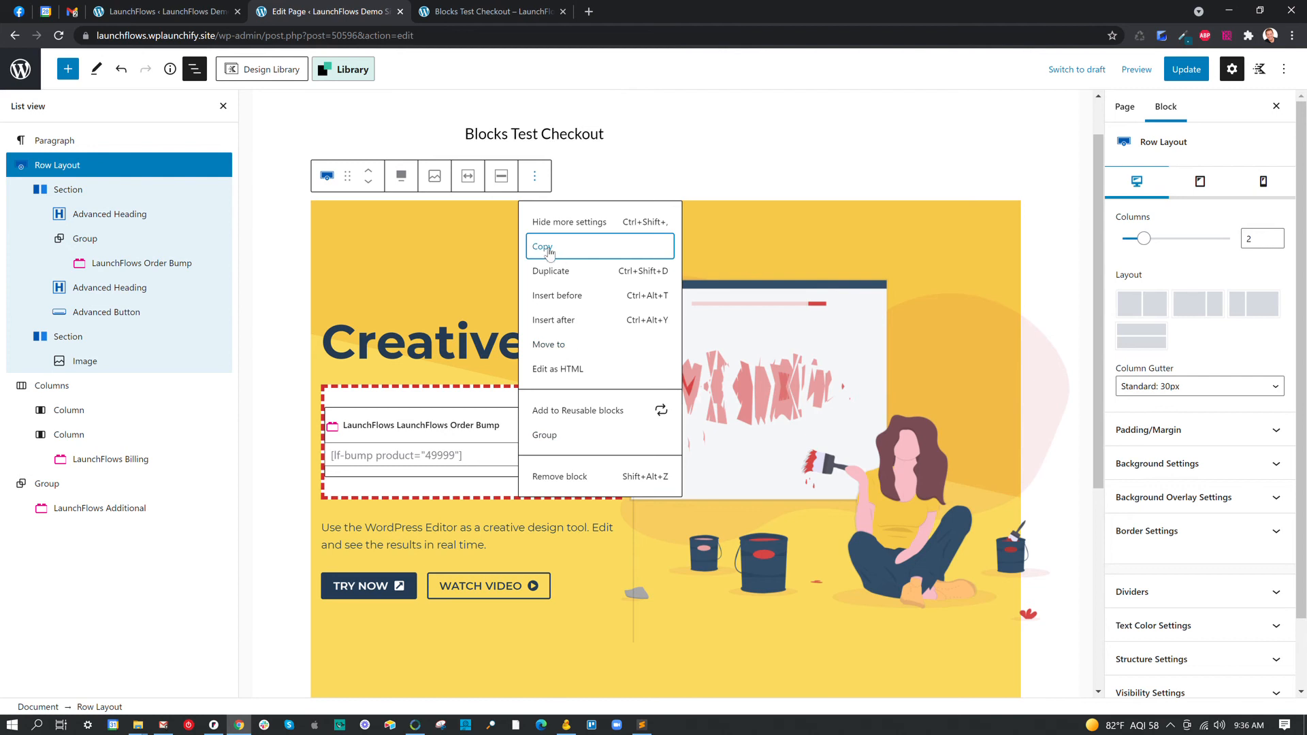
click(548, 250)
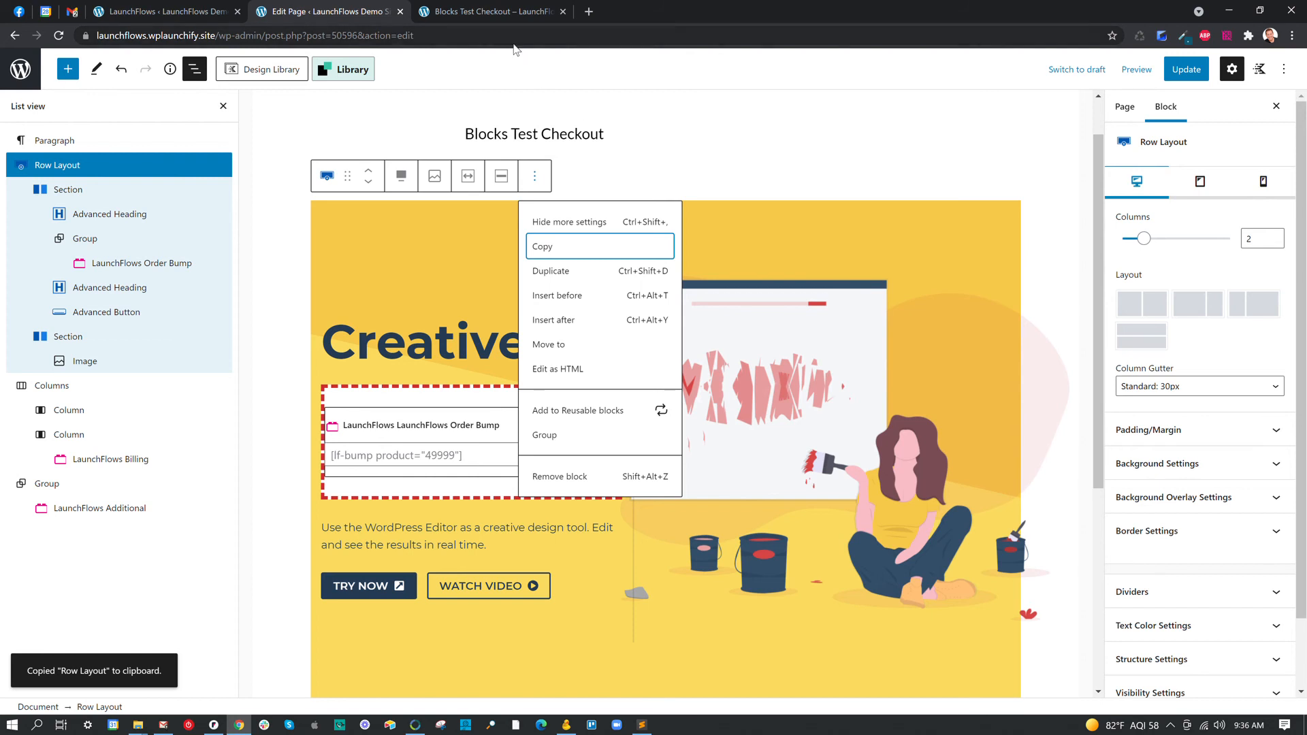
Create a new page from the WordPress admin and paste the copied Row Layout into its empty first block
click(151, 16)
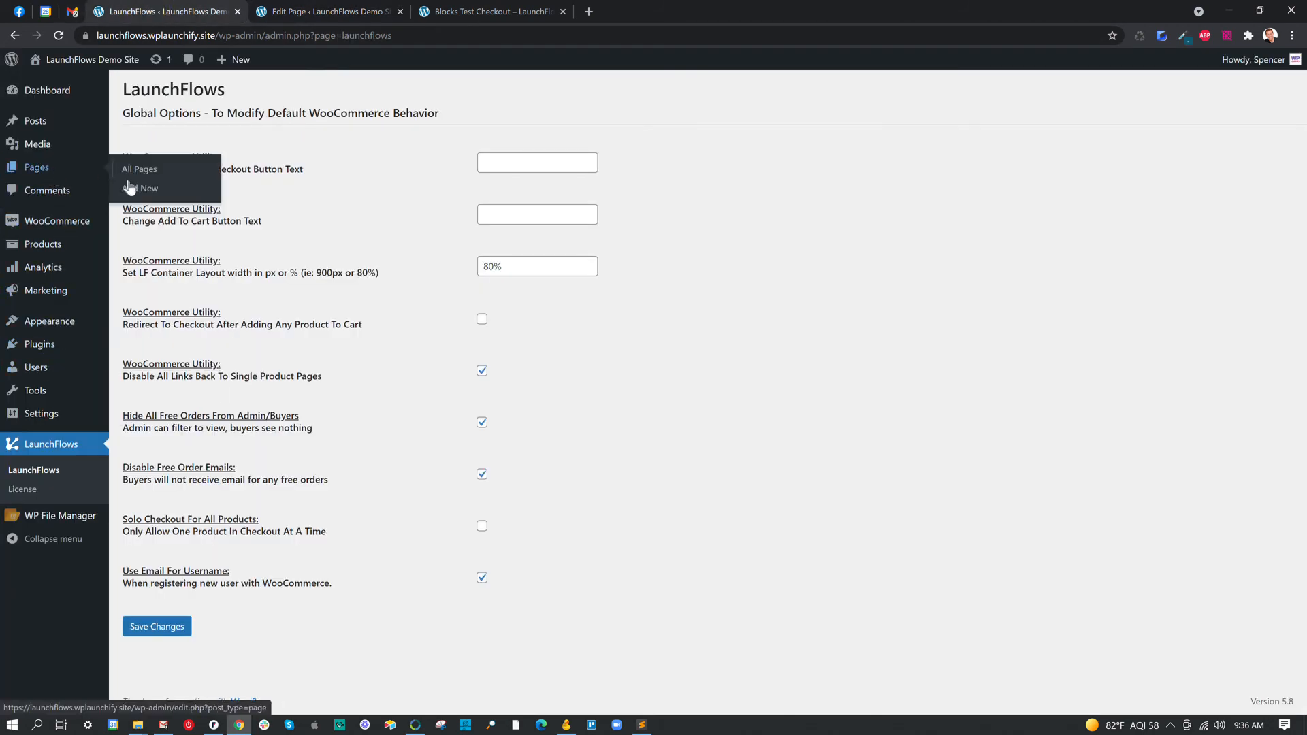
click(130, 186)
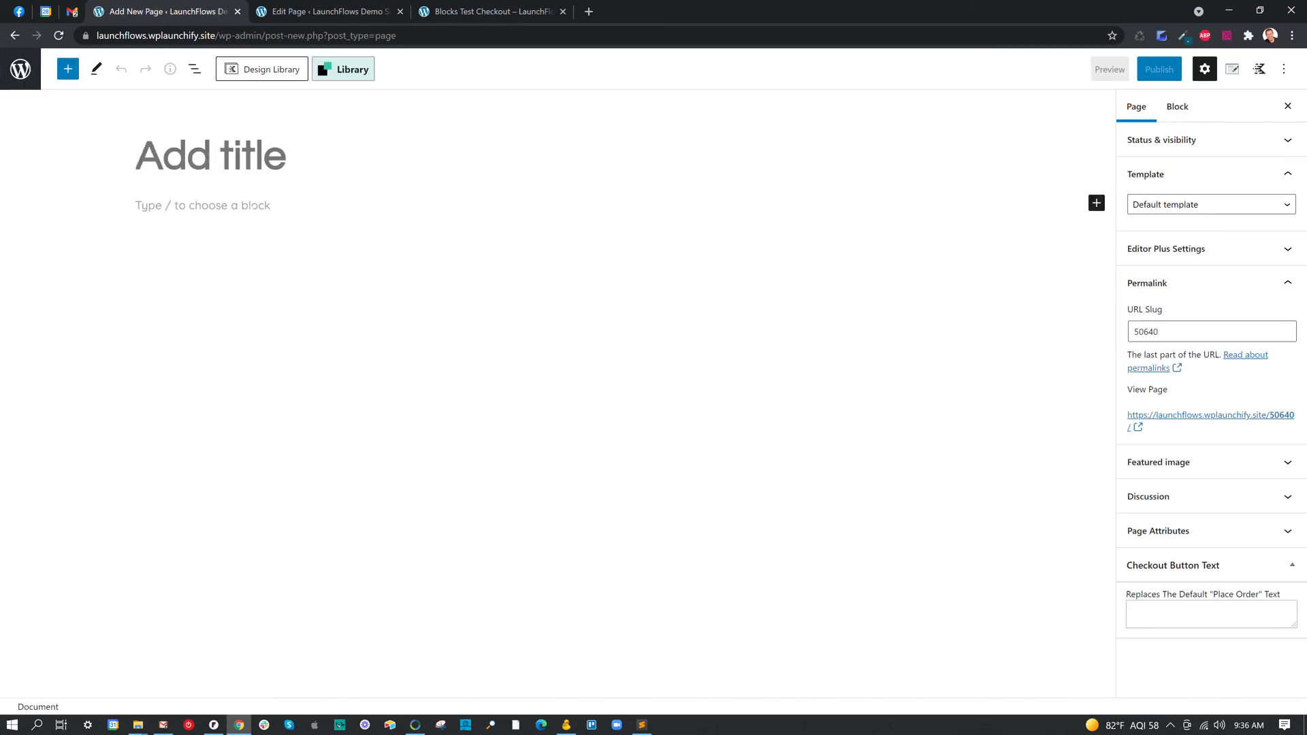
click(251, 209)
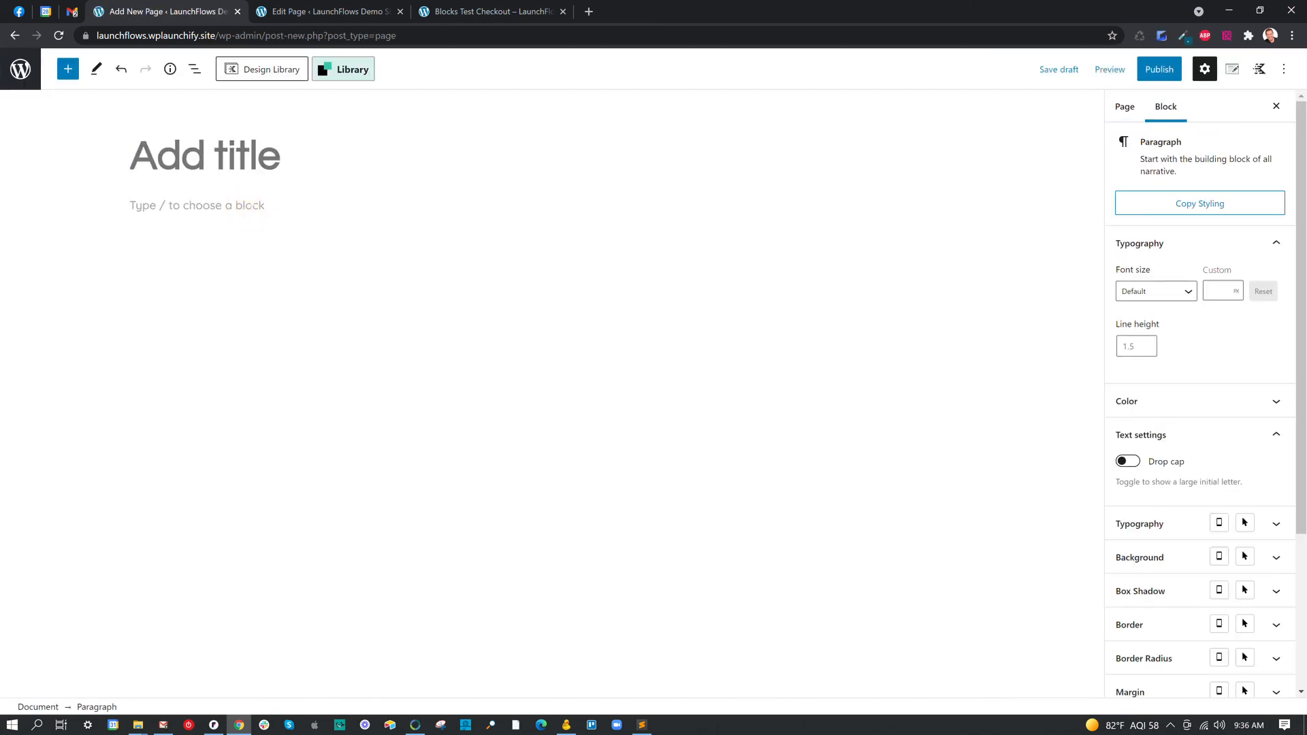
key(ctrl+v)
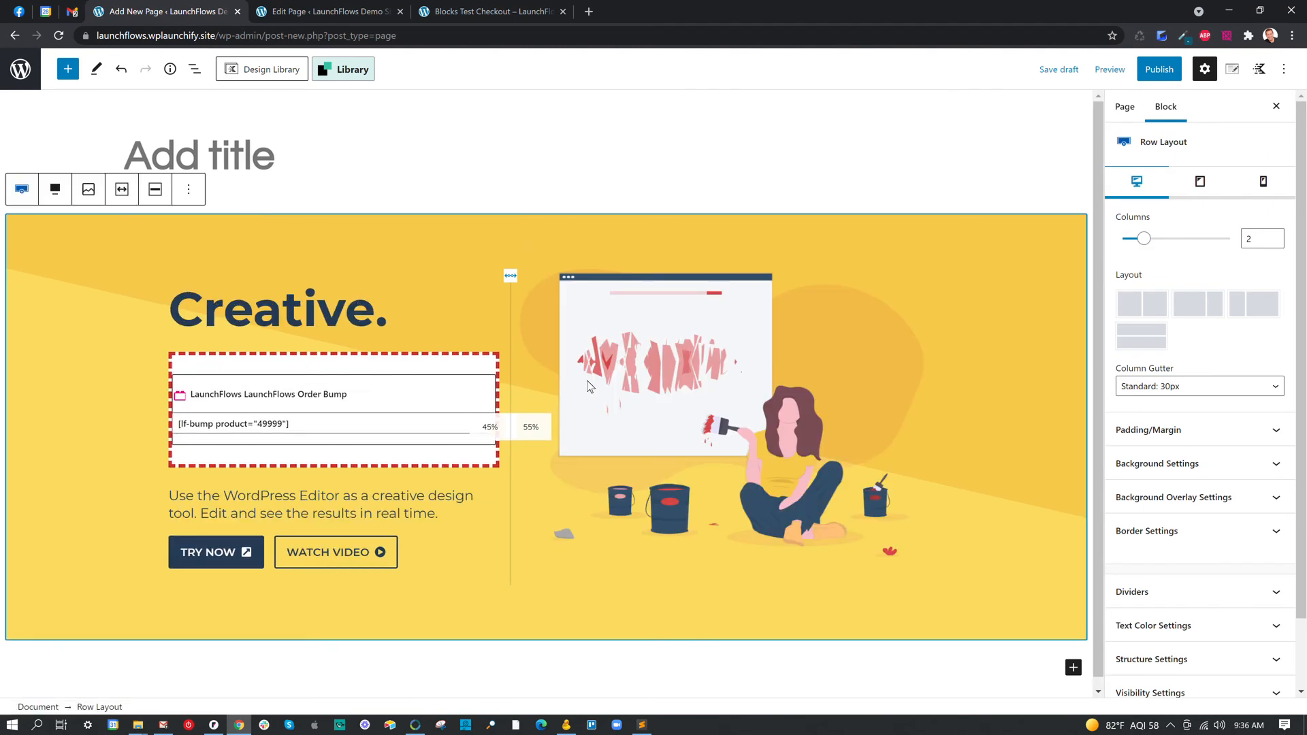
Set the new page's template to LaunchFlows Canvas
click(1159, 73)
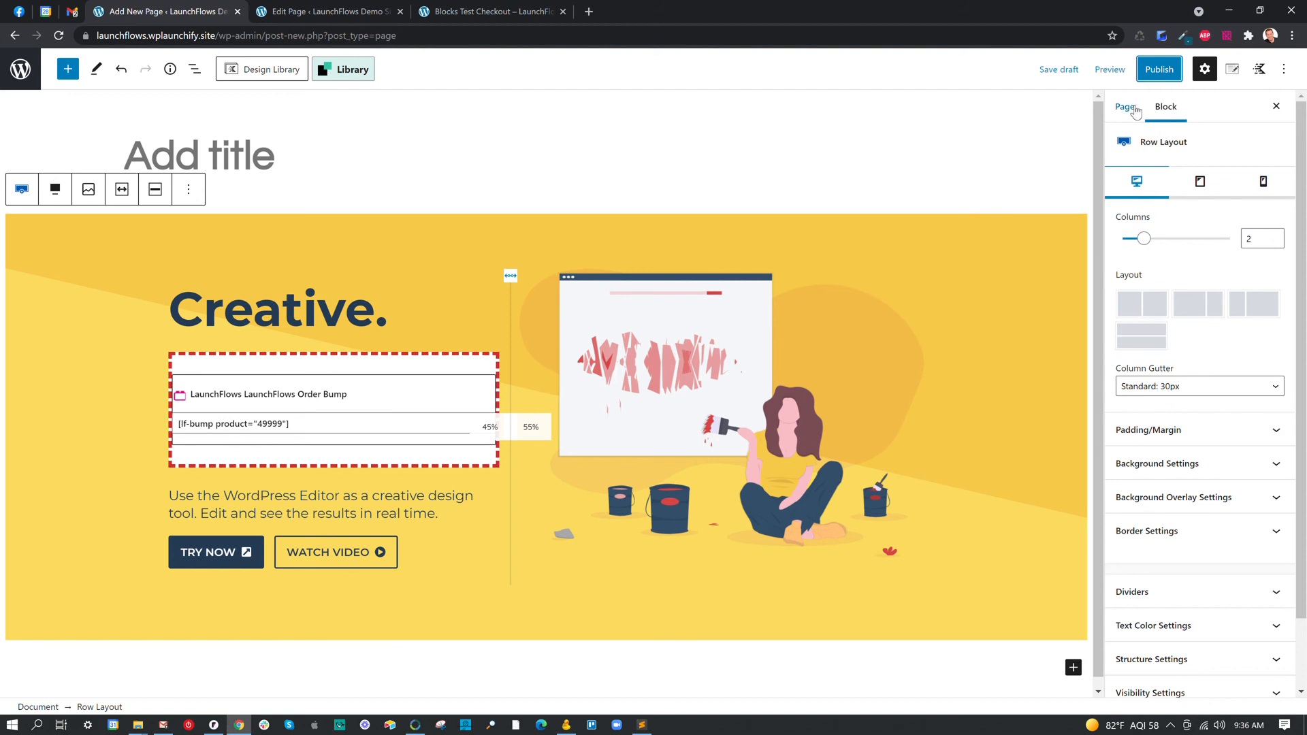
click(1125, 106)
click(1169, 206)
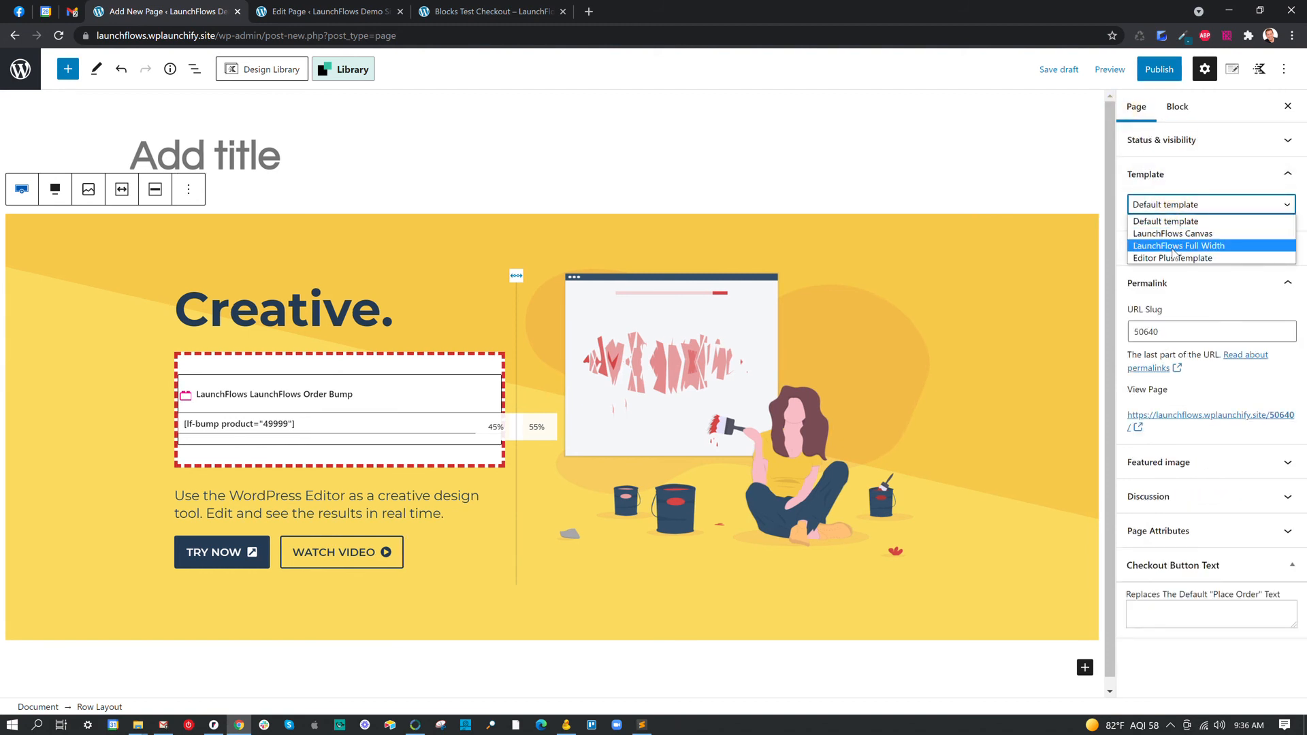
click(1171, 234)
Preview the new page in a new tab
click(1164, 68)
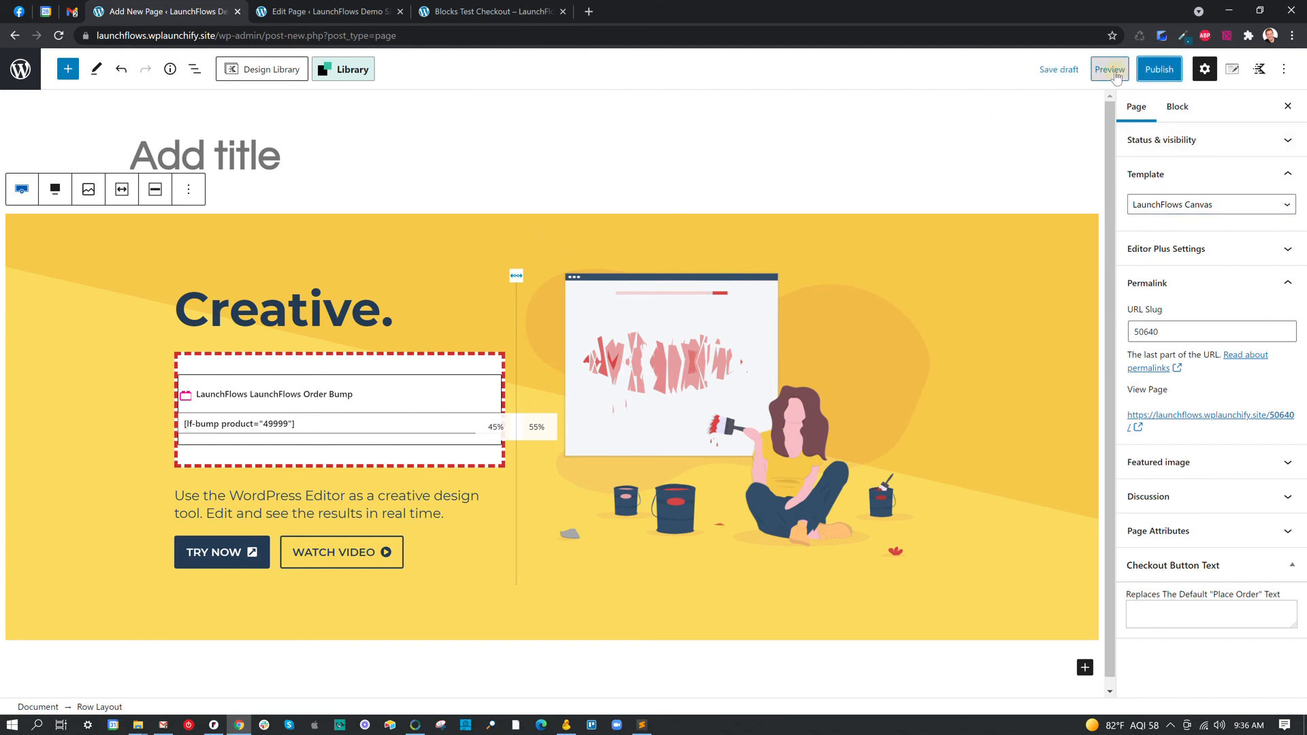
click(1110, 69)
click(1073, 205)
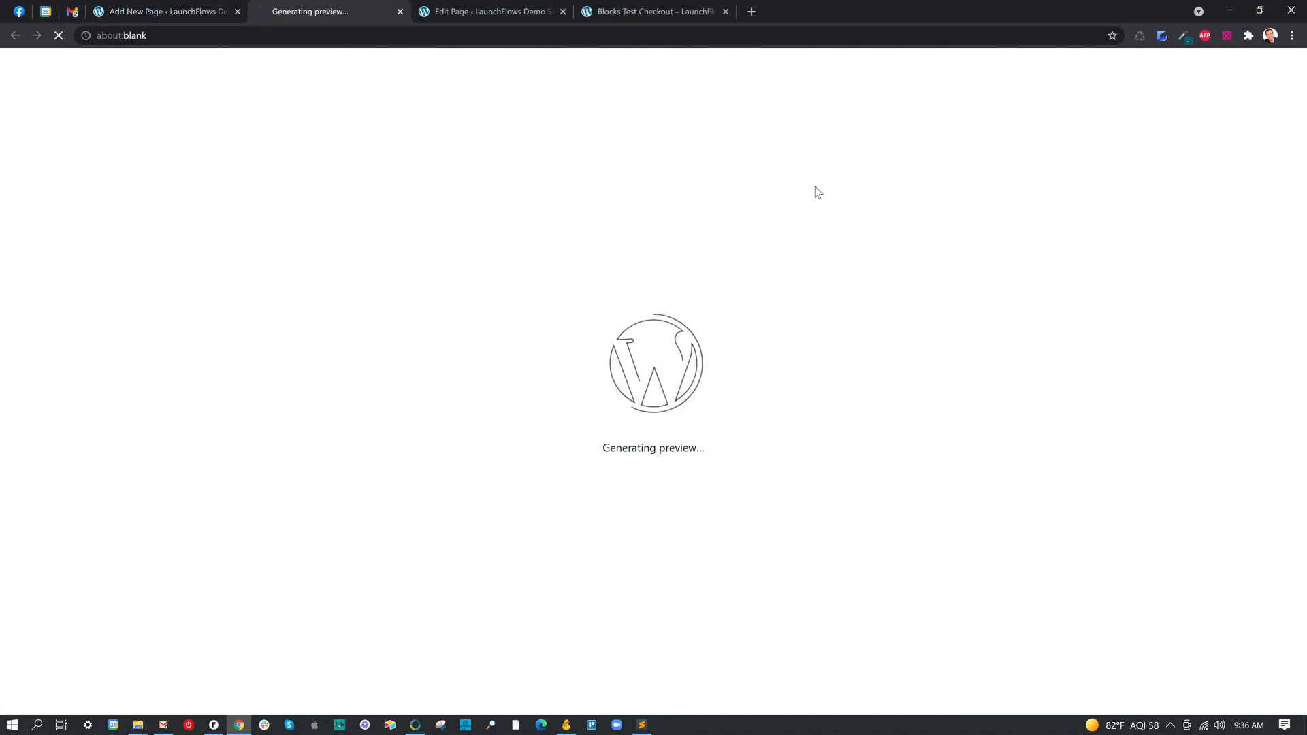